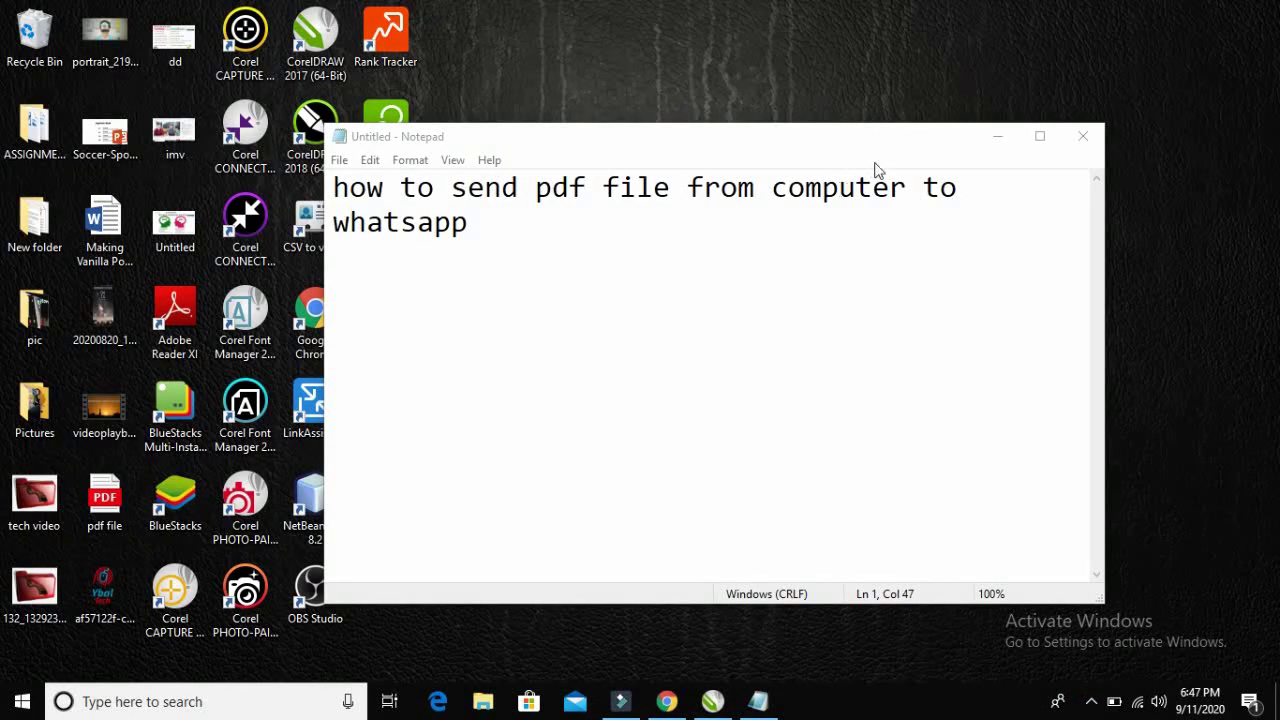
Select the word 'whatsapp' in the Notepad note, then clear the selection.
left_click(746, 230)
double_click(746, 231)
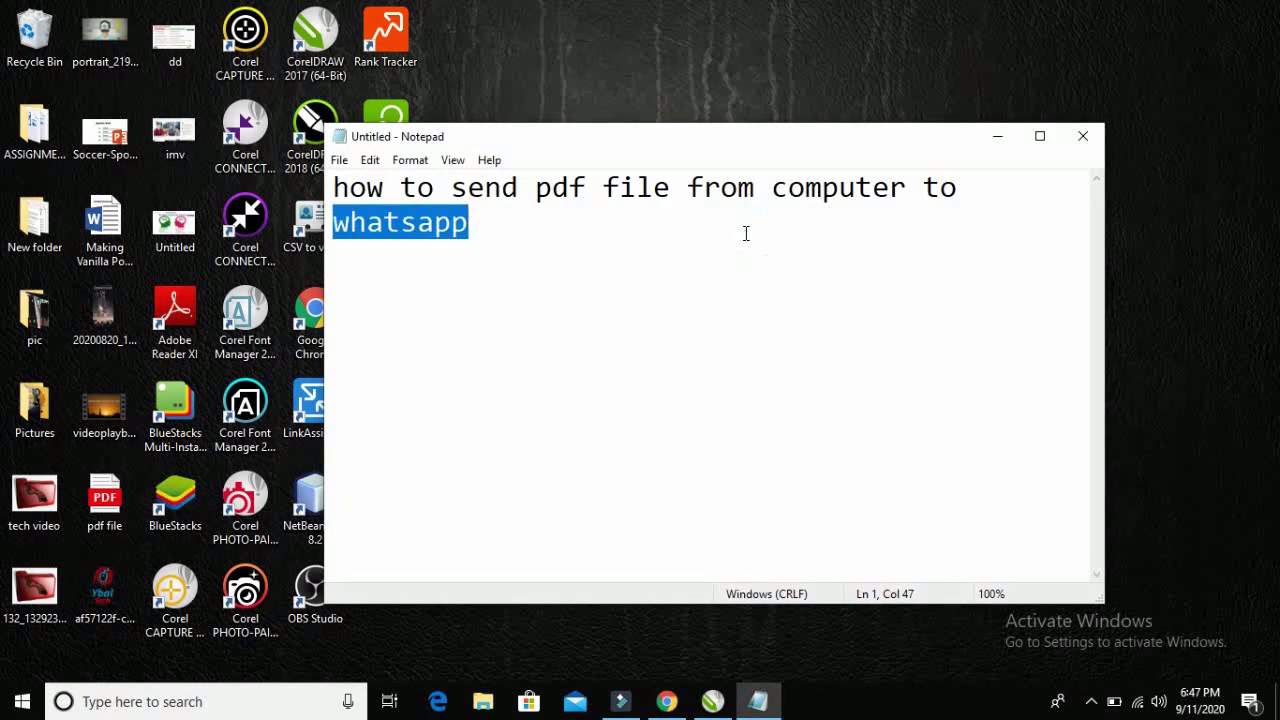
left_click(746, 233)
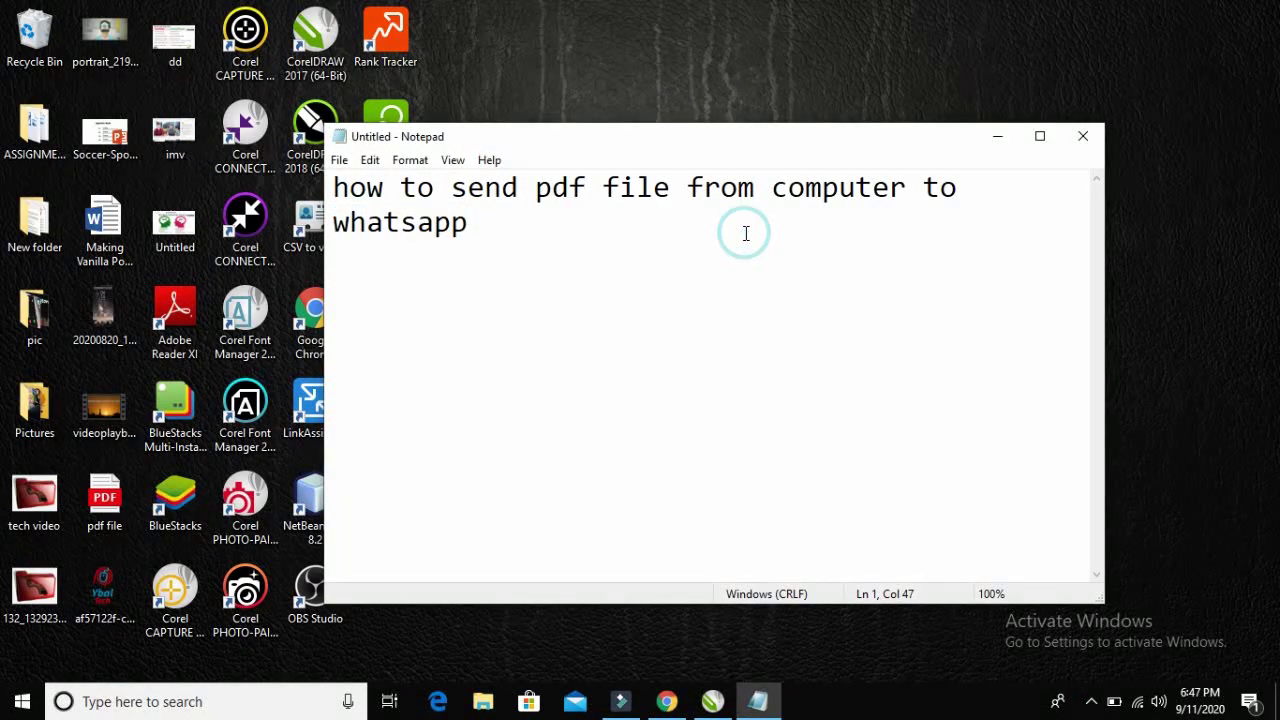
Load web.whatsapp.com in the Google Chrome window, fixing a typo in the address.
left_click(664, 704)
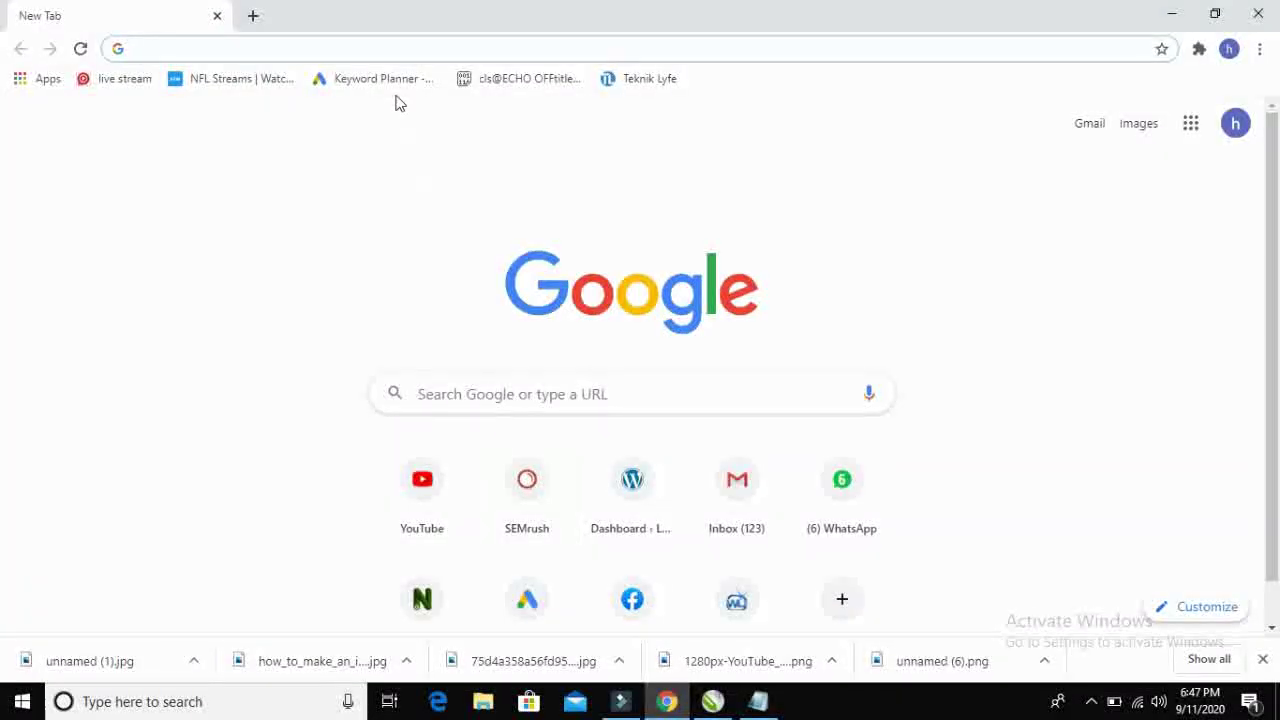
left_click(367, 52)
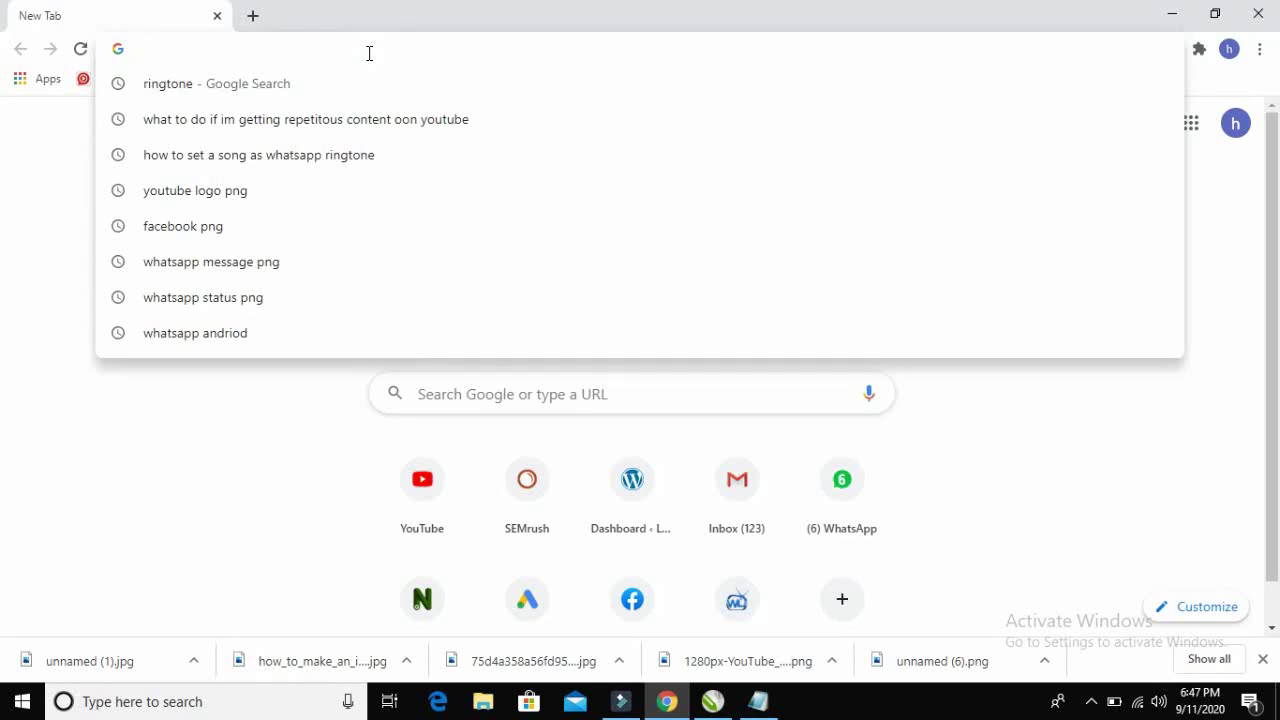
type("web.")
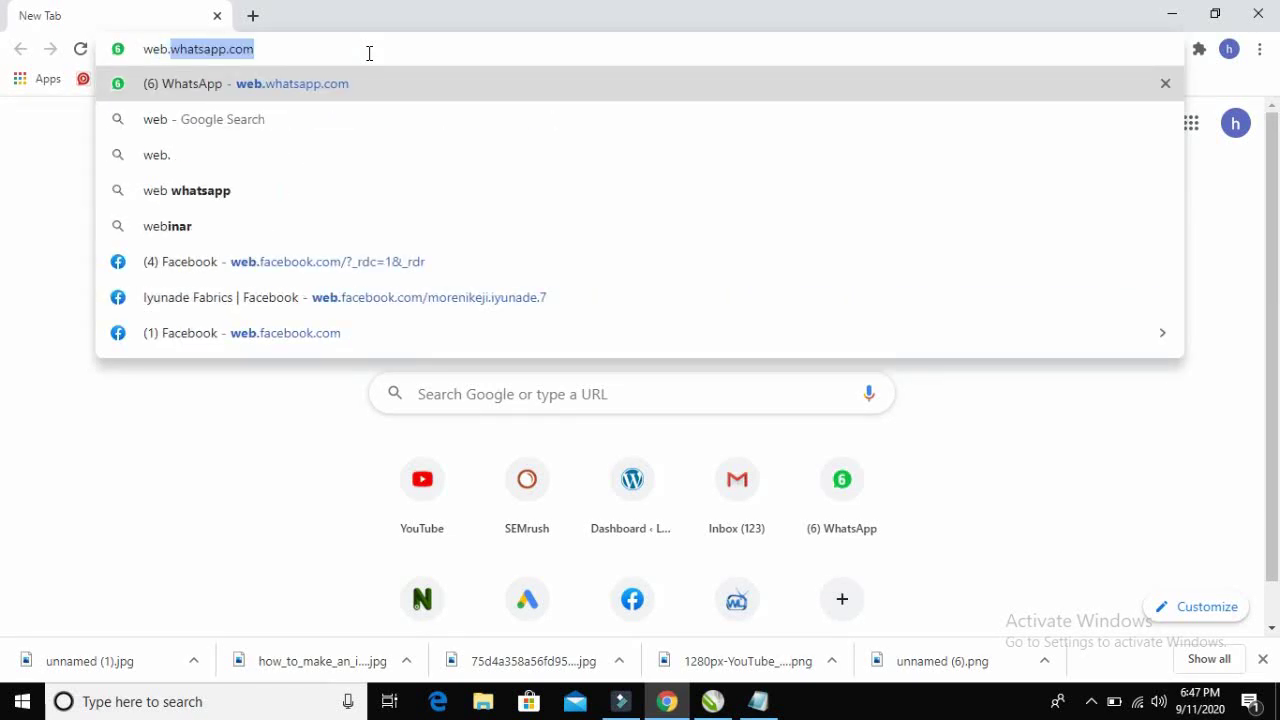
type("wht")
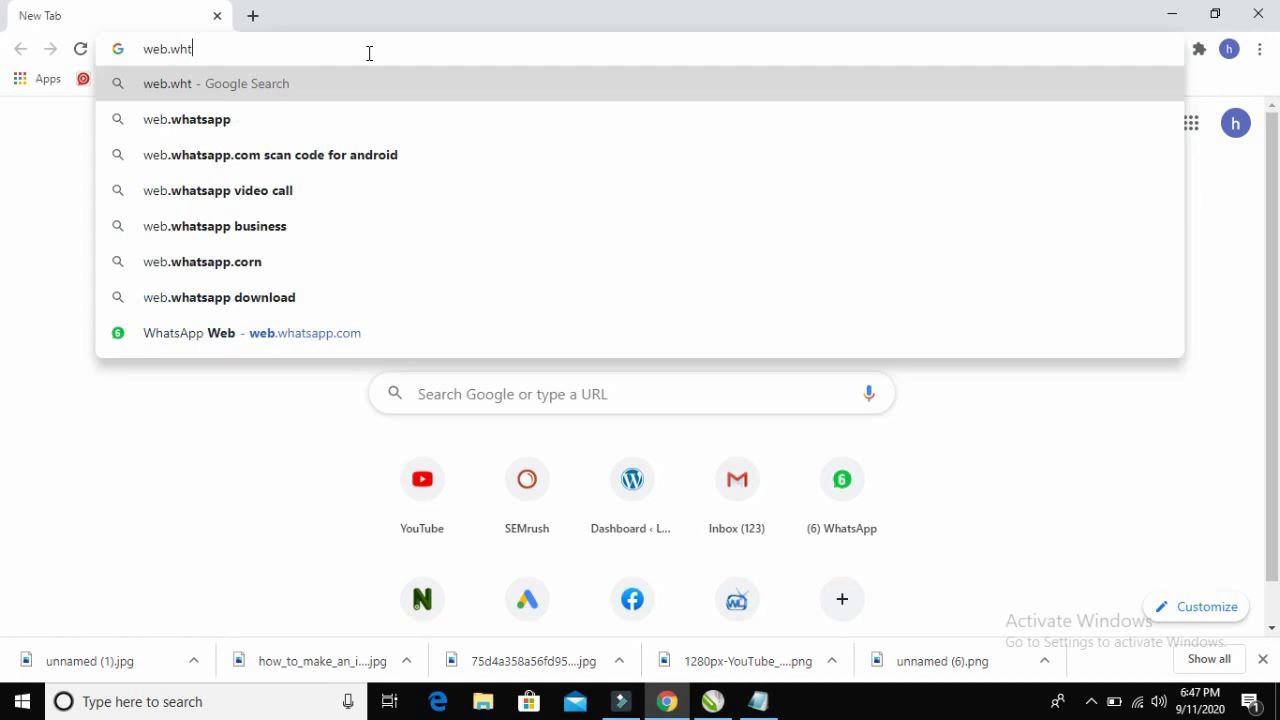
key("BackSpace")
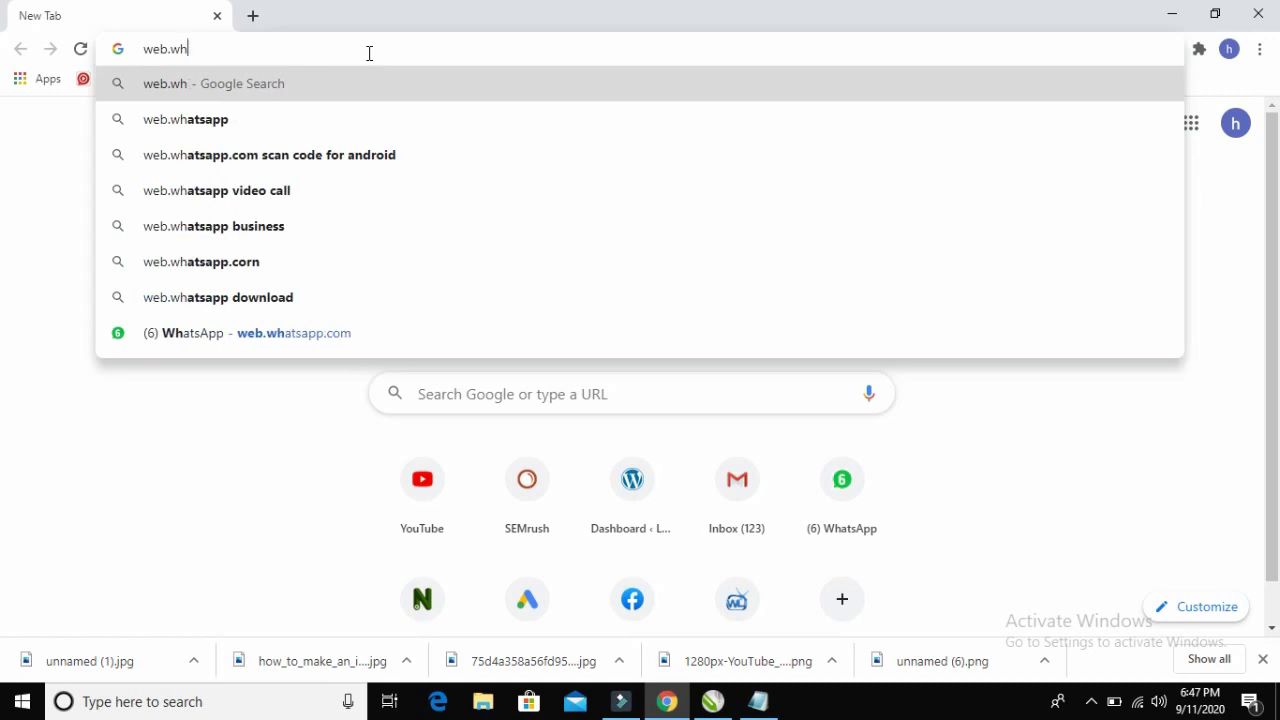
type("atsa")
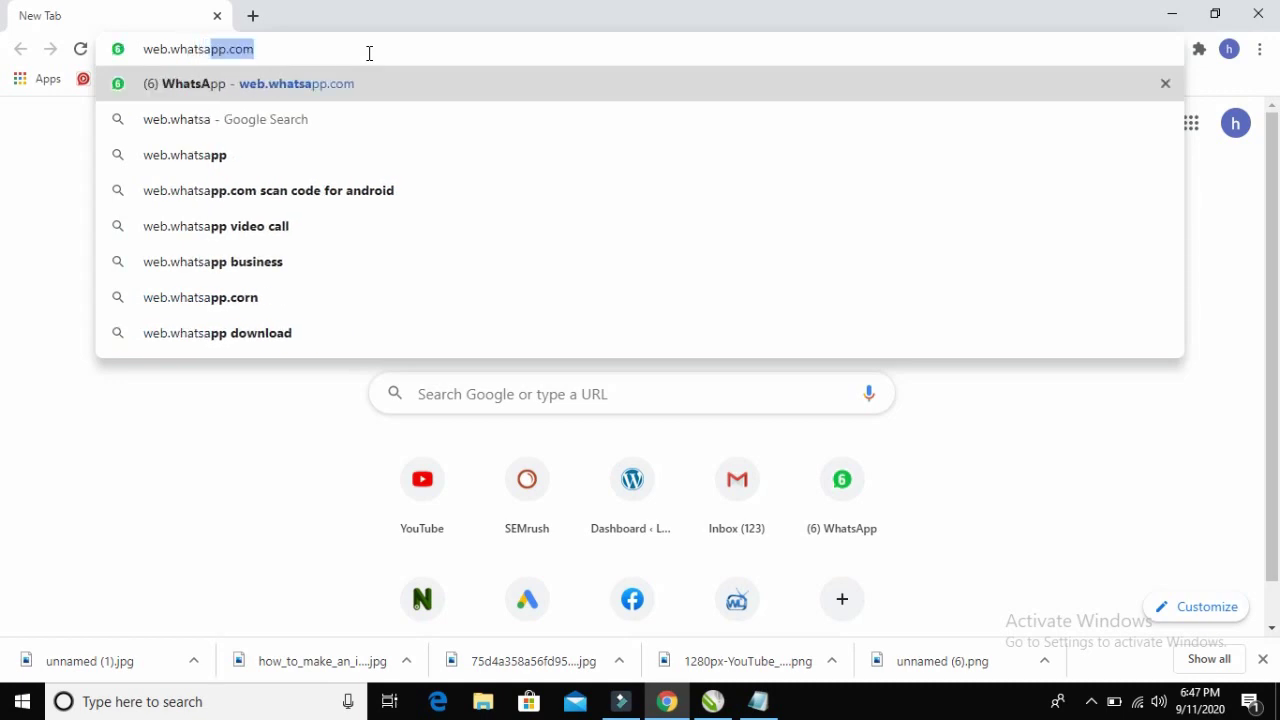
type("pp.com")
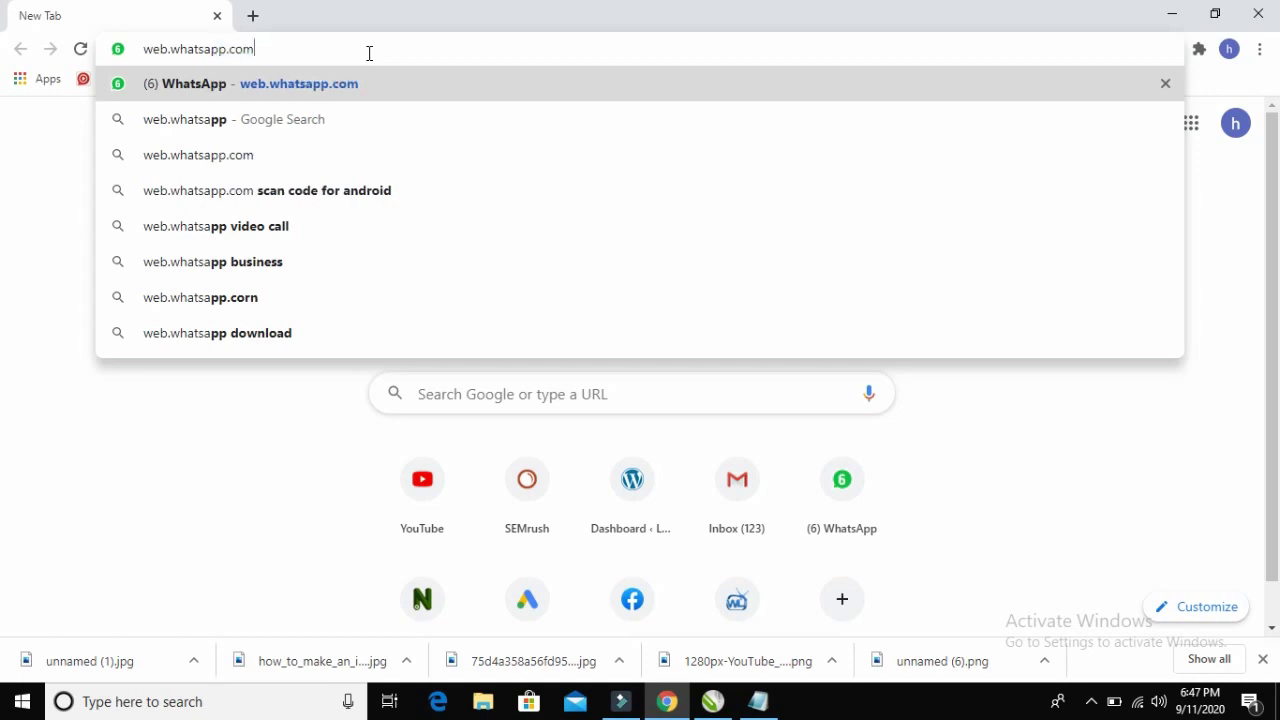
key("Return")
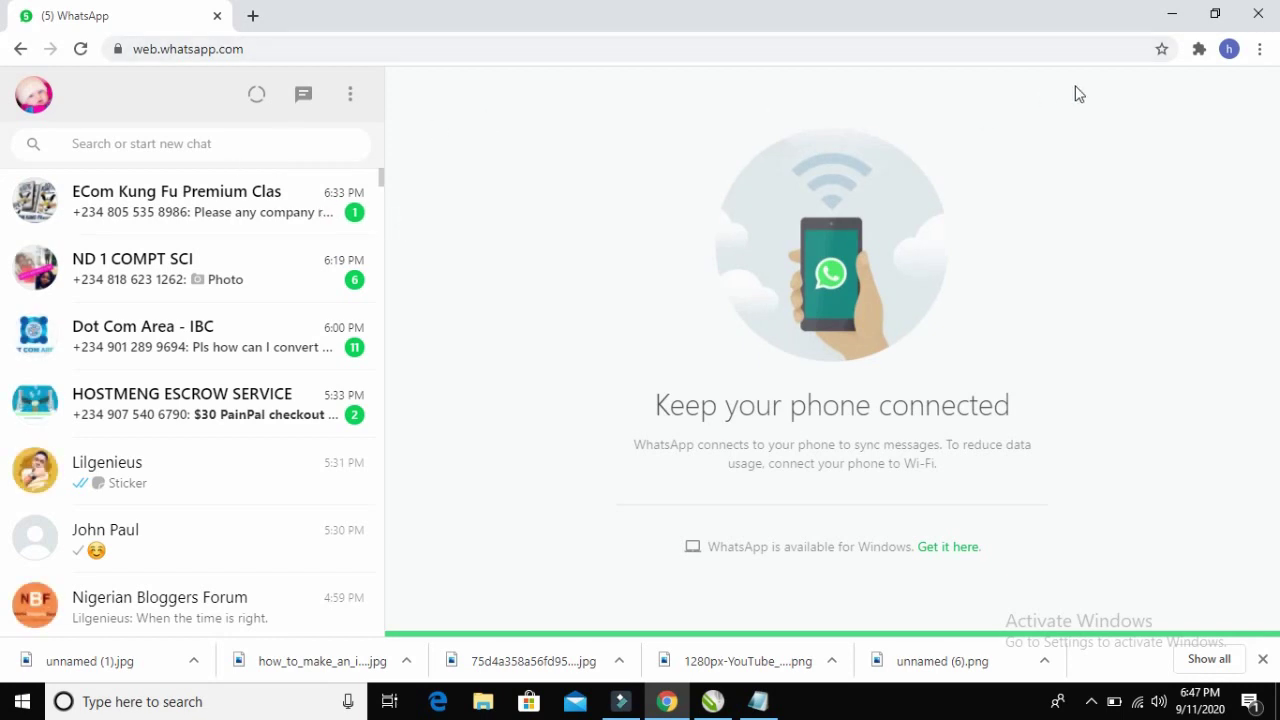
Log out of WhatsApp Web from the options menu above the chat list.
left_click(345, 100)
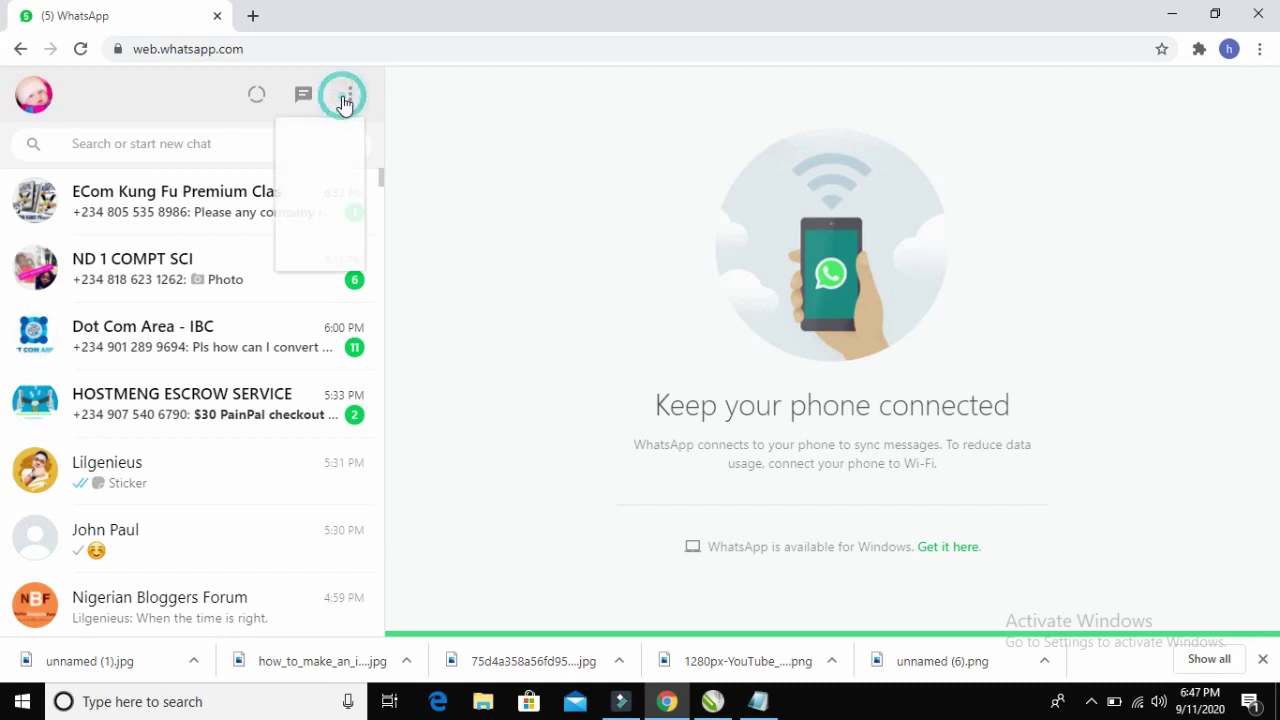
left_click(281, 370)
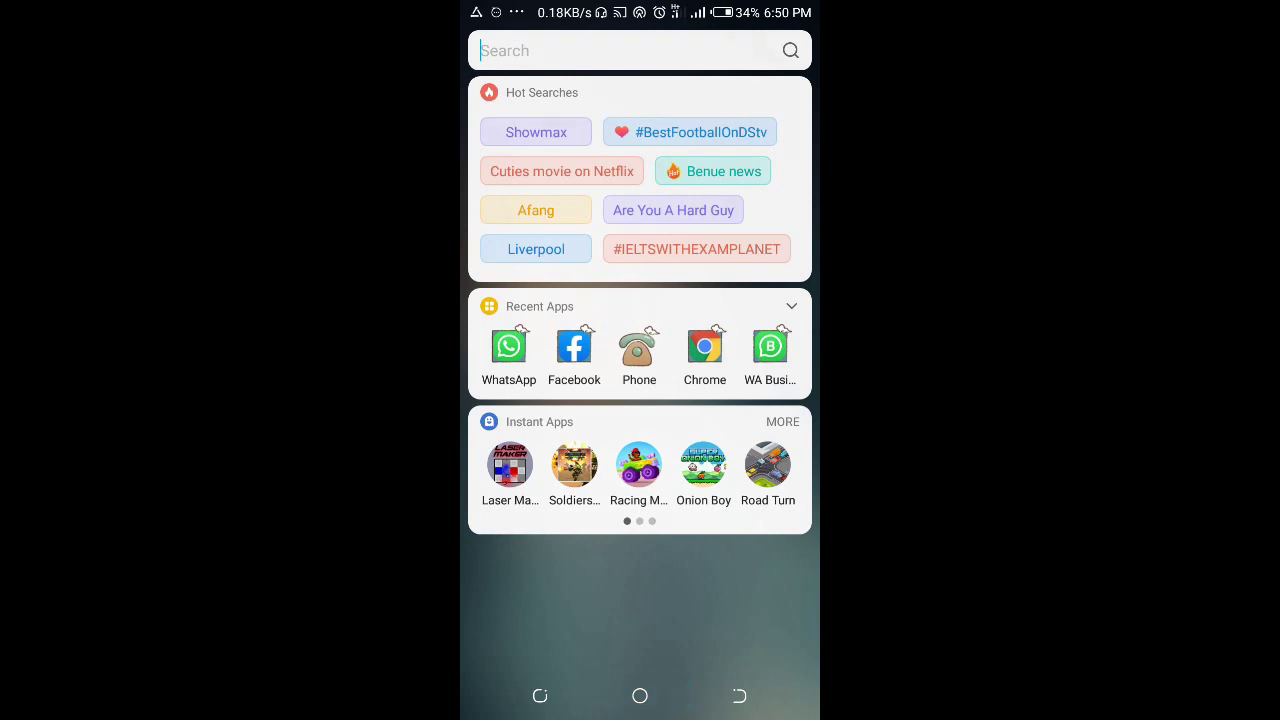
Go to the phone's home screen and launch WhatsApp from the app drawer.
key("Escape")
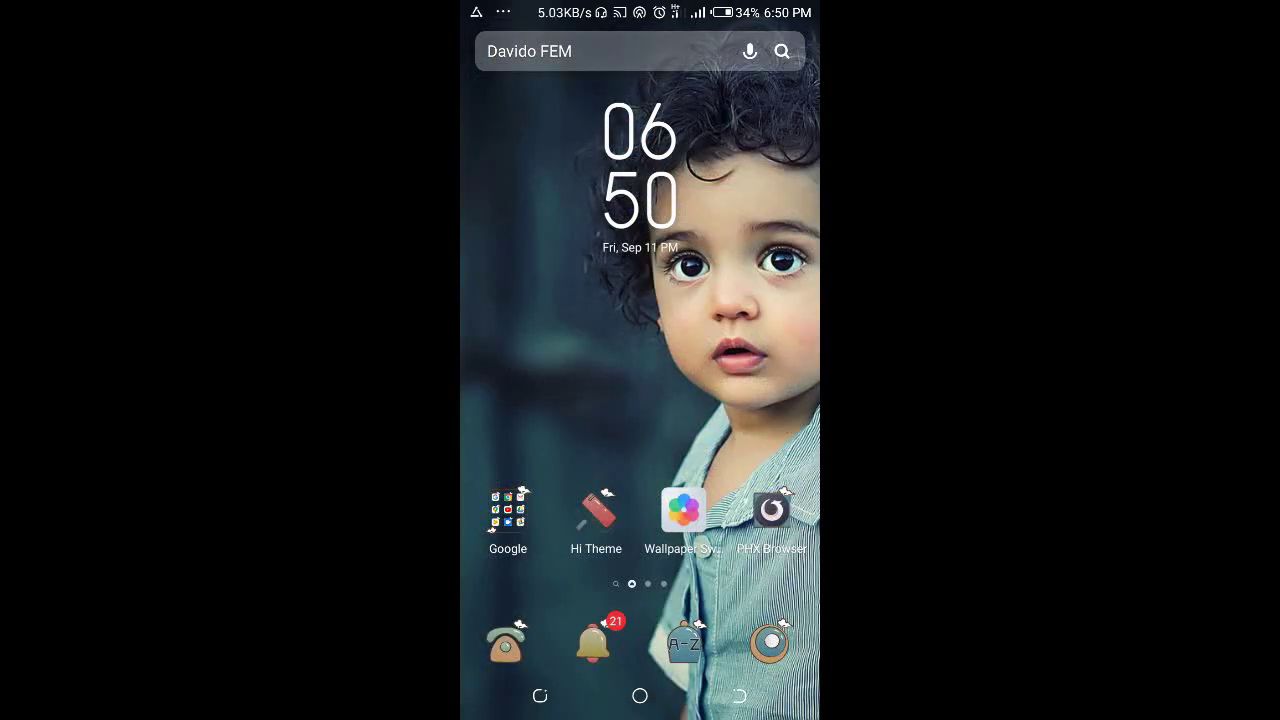
left_click_drag(640, 600, 640, 300)
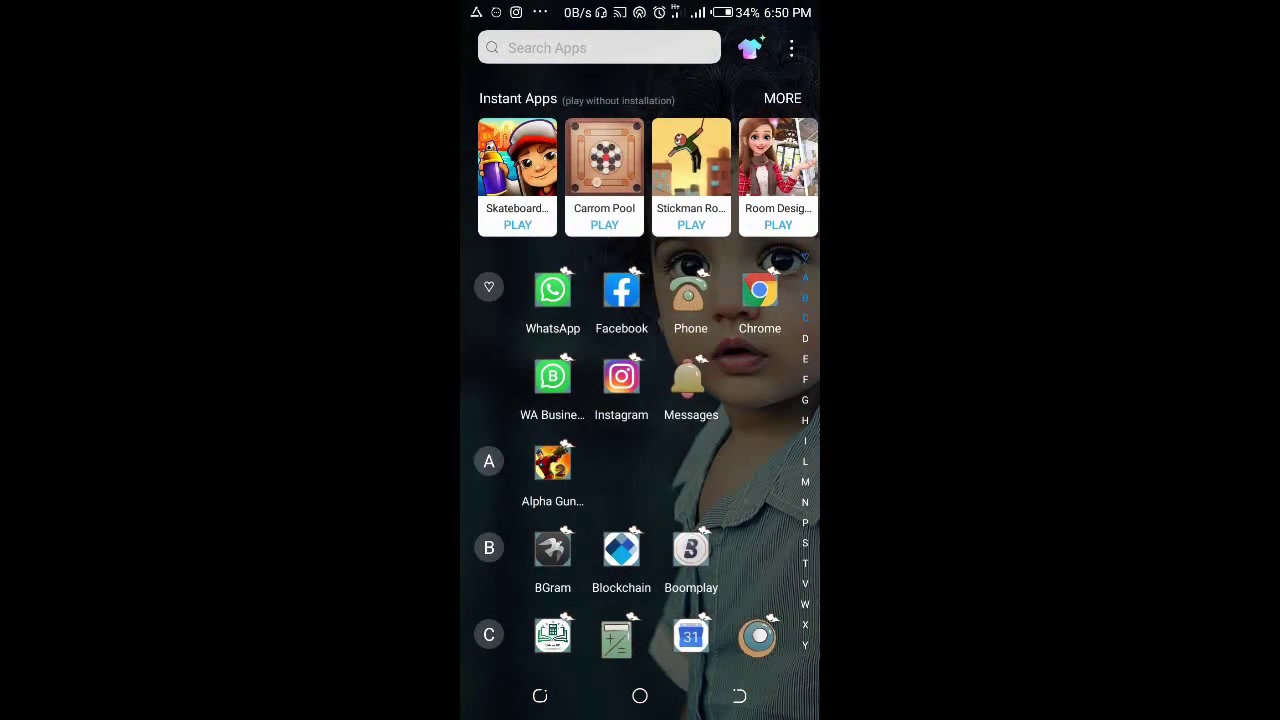
left_click(552, 290)
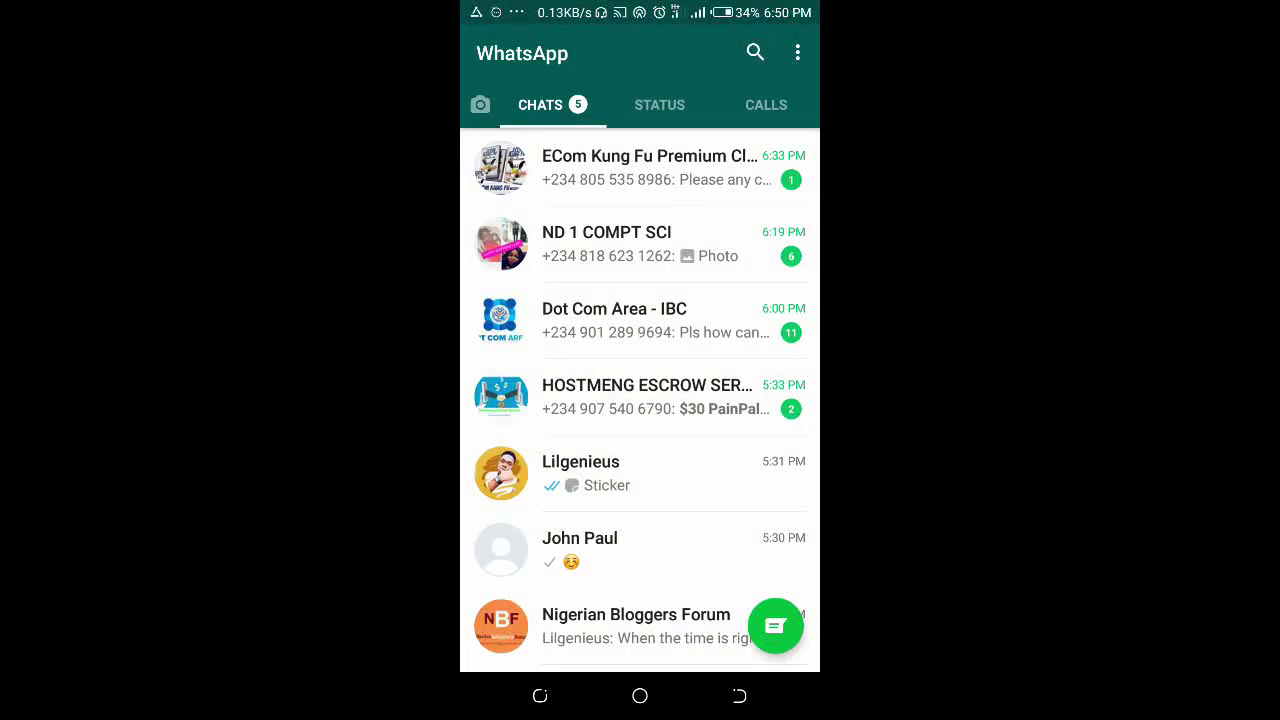
On the phone, go to WhatsApp Web linked devices and start linking the computer again.
left_click(797, 52)
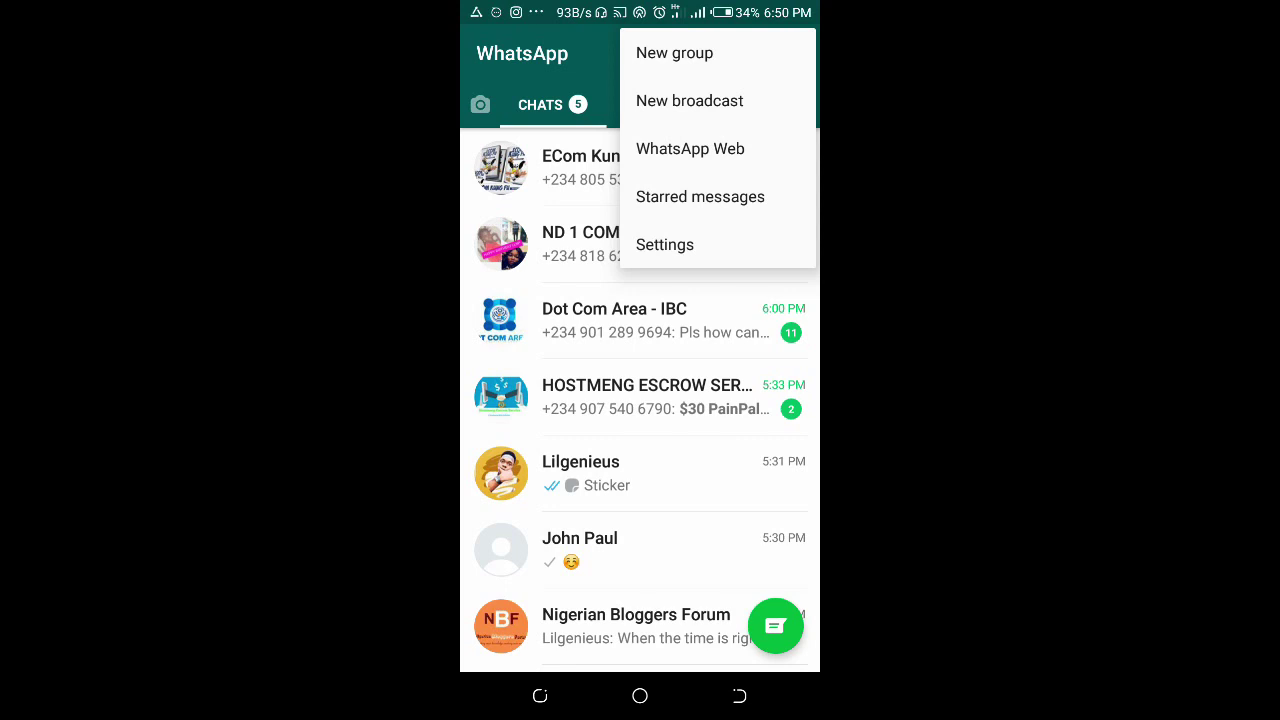
left_click(690, 148)
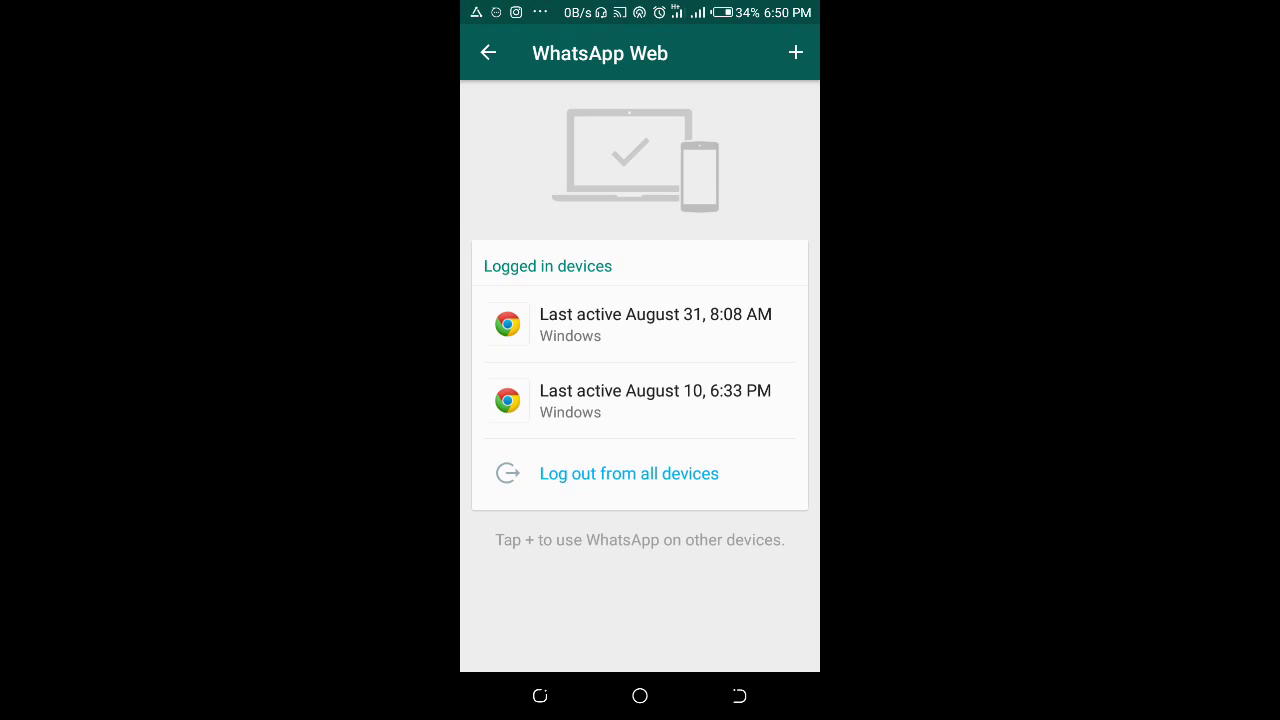
left_click(796, 52)
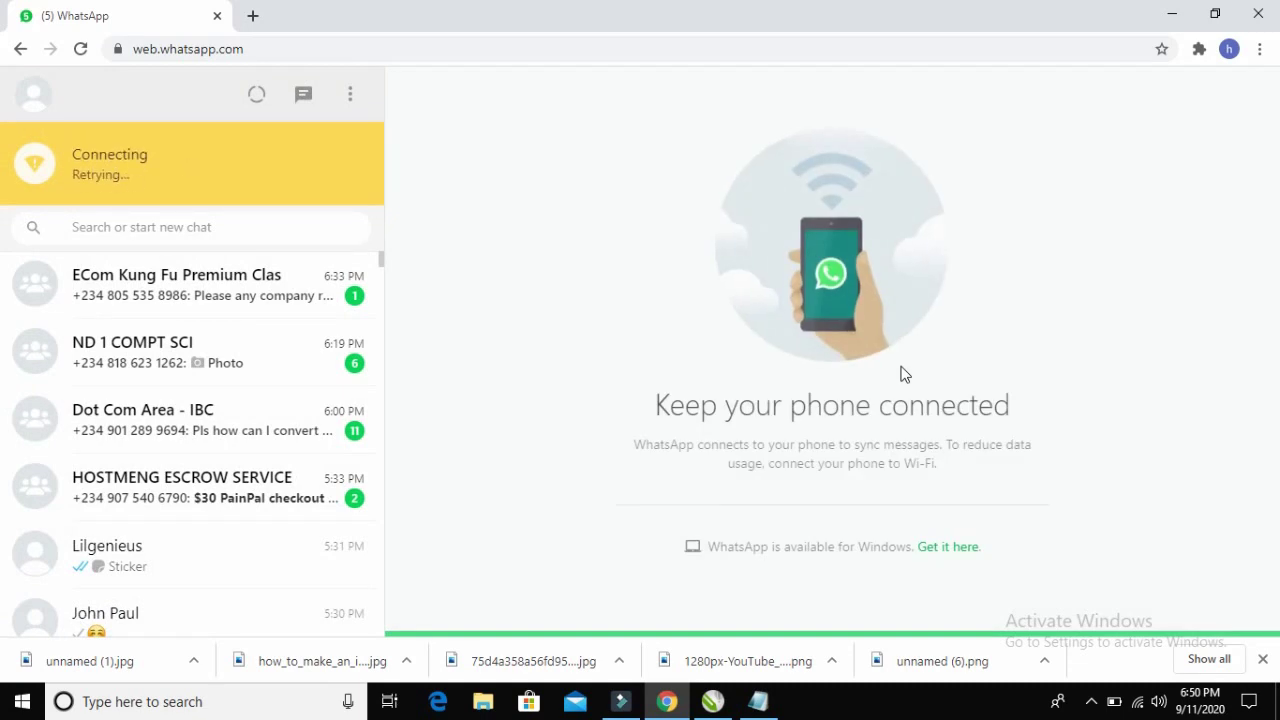
Open the screen recorder's options from the hidden system tray icons.
left_click(1091, 701)
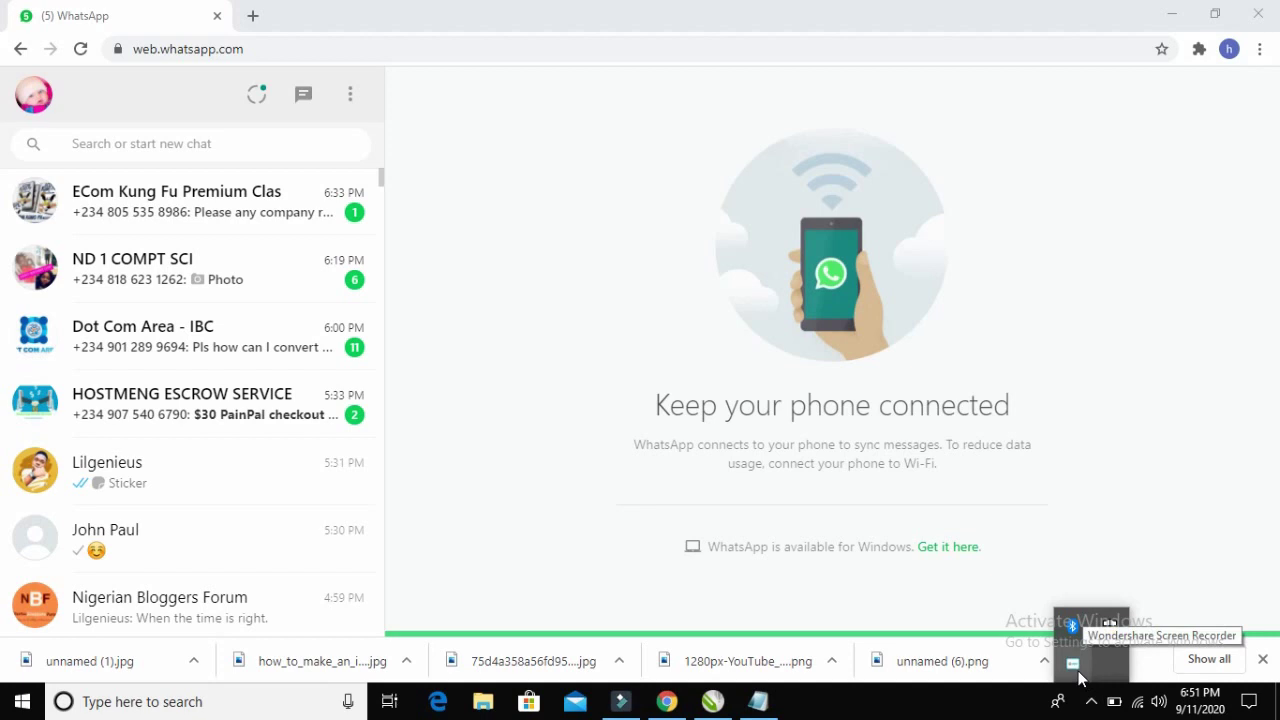
right_click(1078, 673)
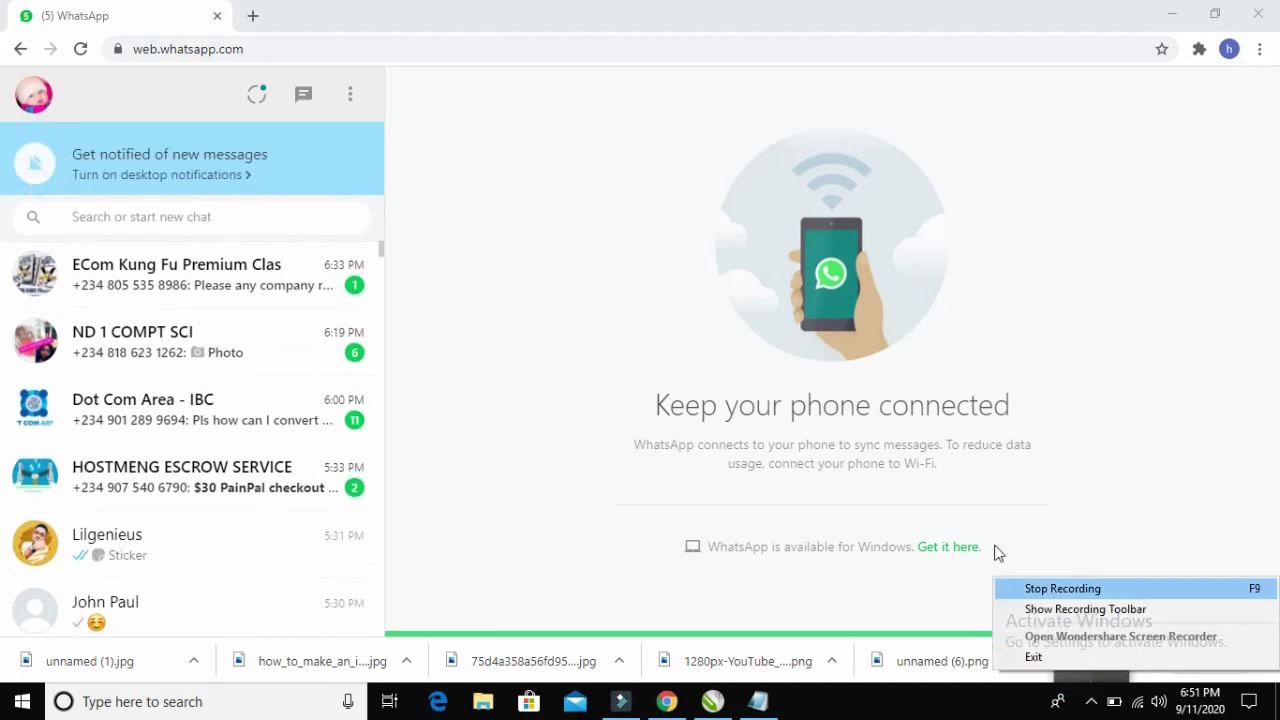
left_click(535, 273)
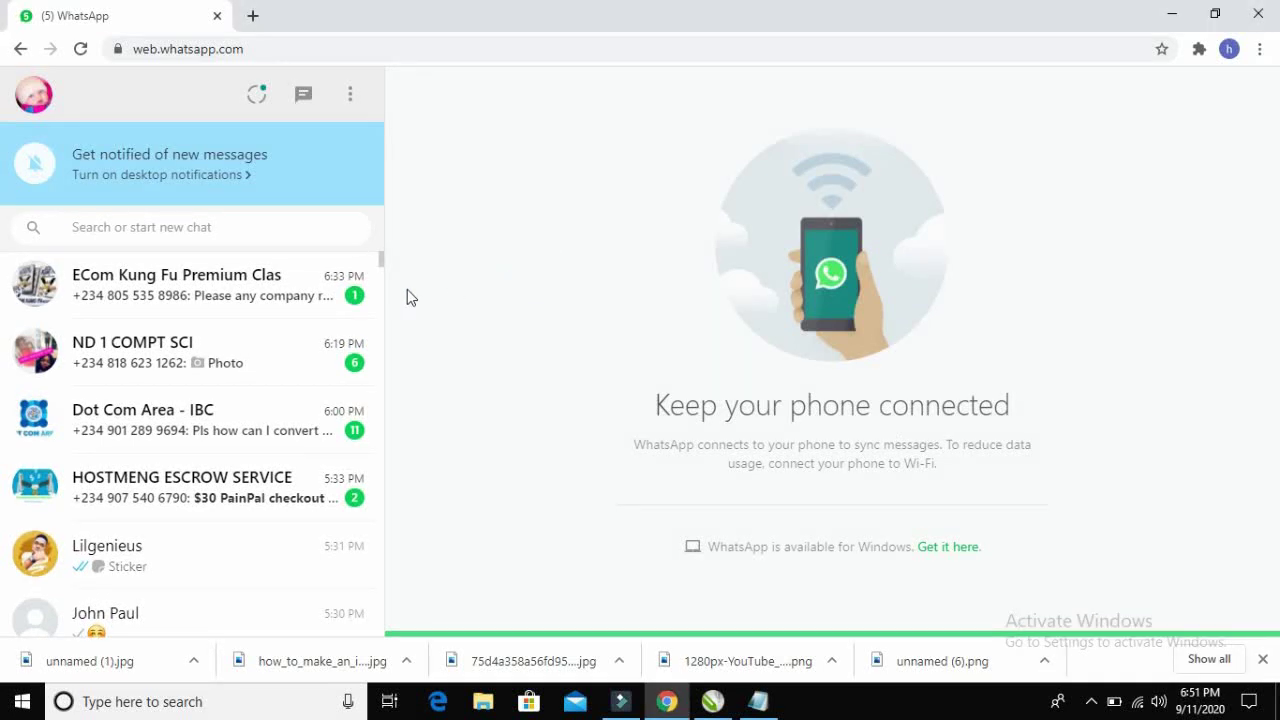
Scroll far down the chat list and open a contact's one-to-one conversation.
mouse_move(381, 259)
left_mouse_down()
mouse_move(383, 287)
mouse_move(378, 257)
left_mouse_up()
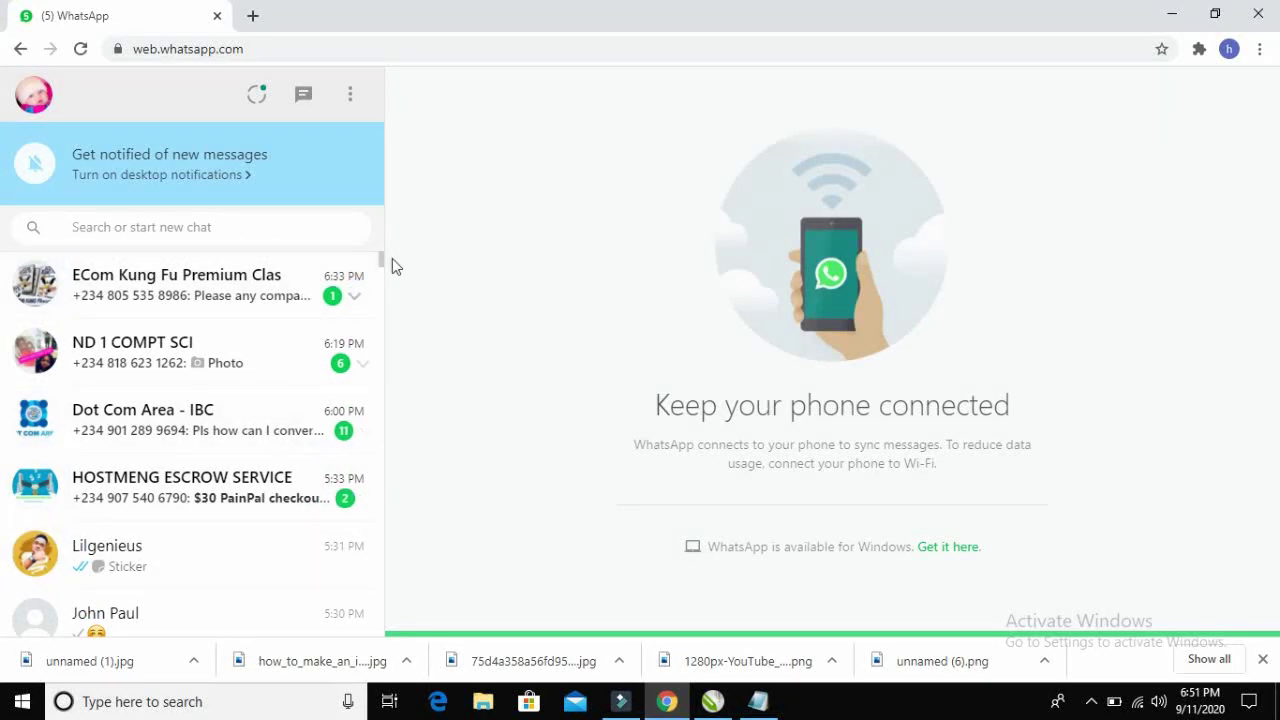
scroll(383, 264, "down", 2)
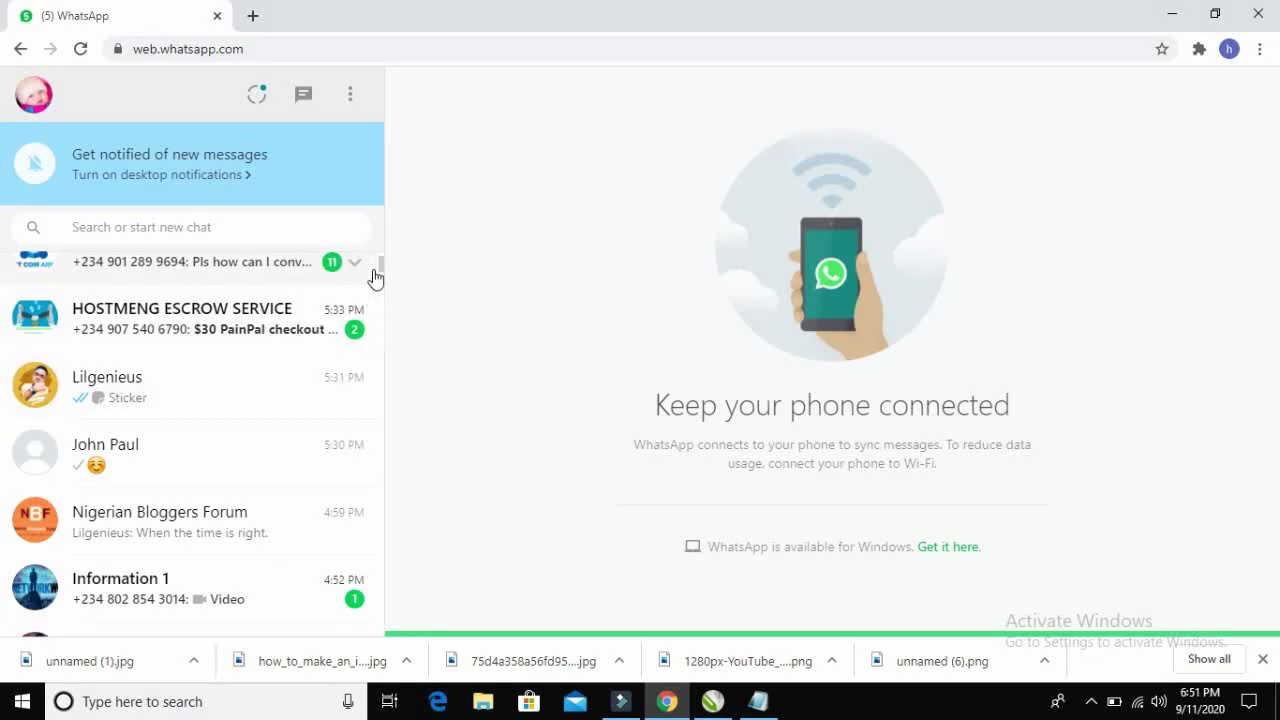
left_click(380, 265)
left_click_drag(380, 265, 379, 426)
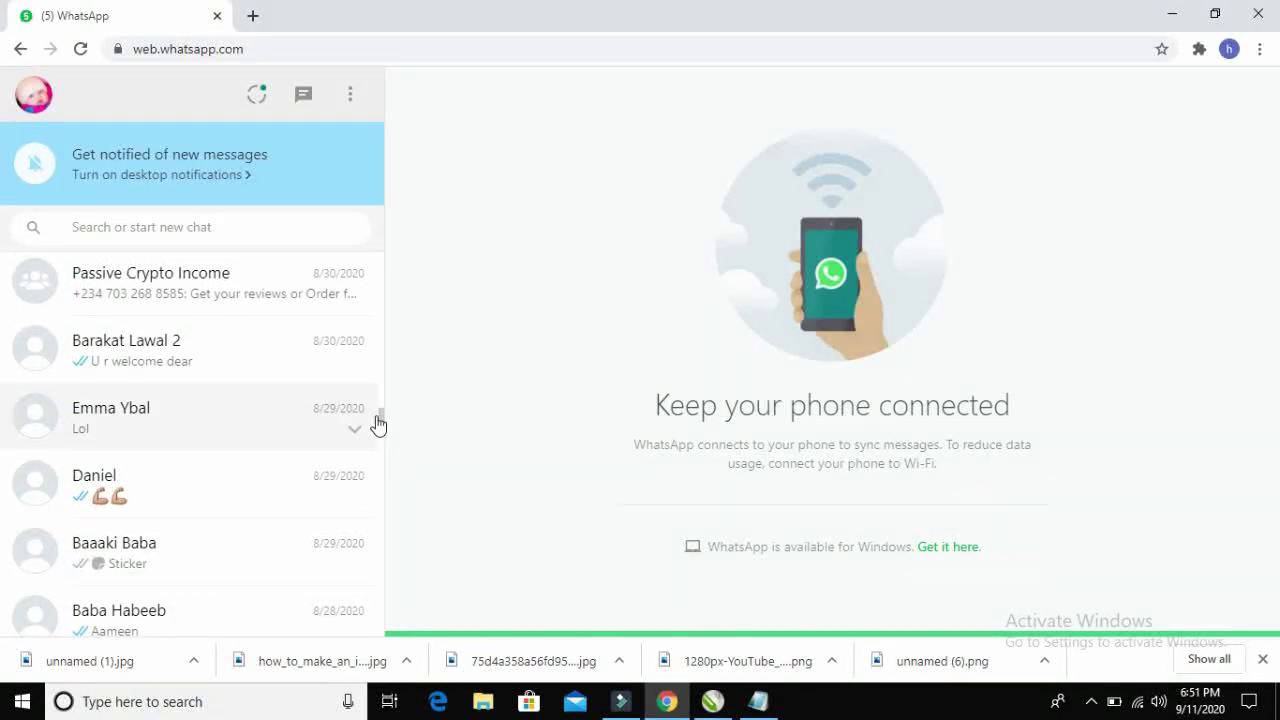
left_click(274, 427)
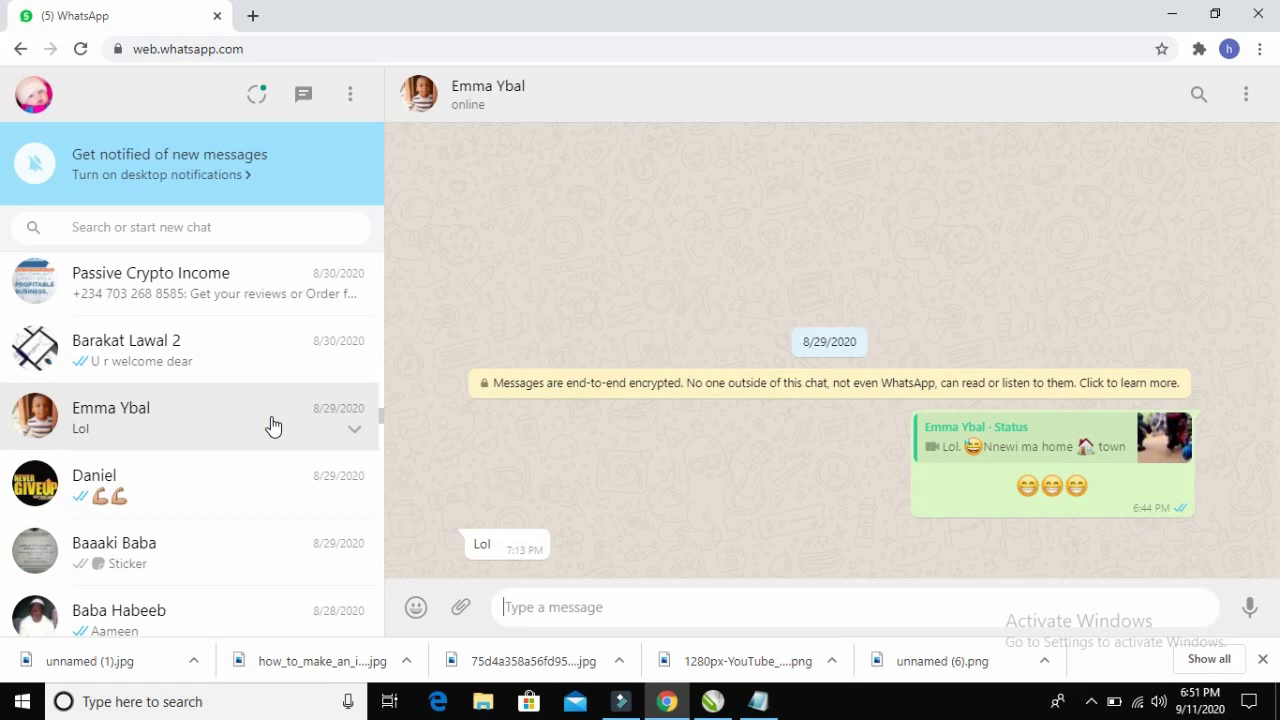
Search chats for 'ggg', open the Ggg group, and show its attachment options.
left_click(386, 420)
left_click(175, 228)
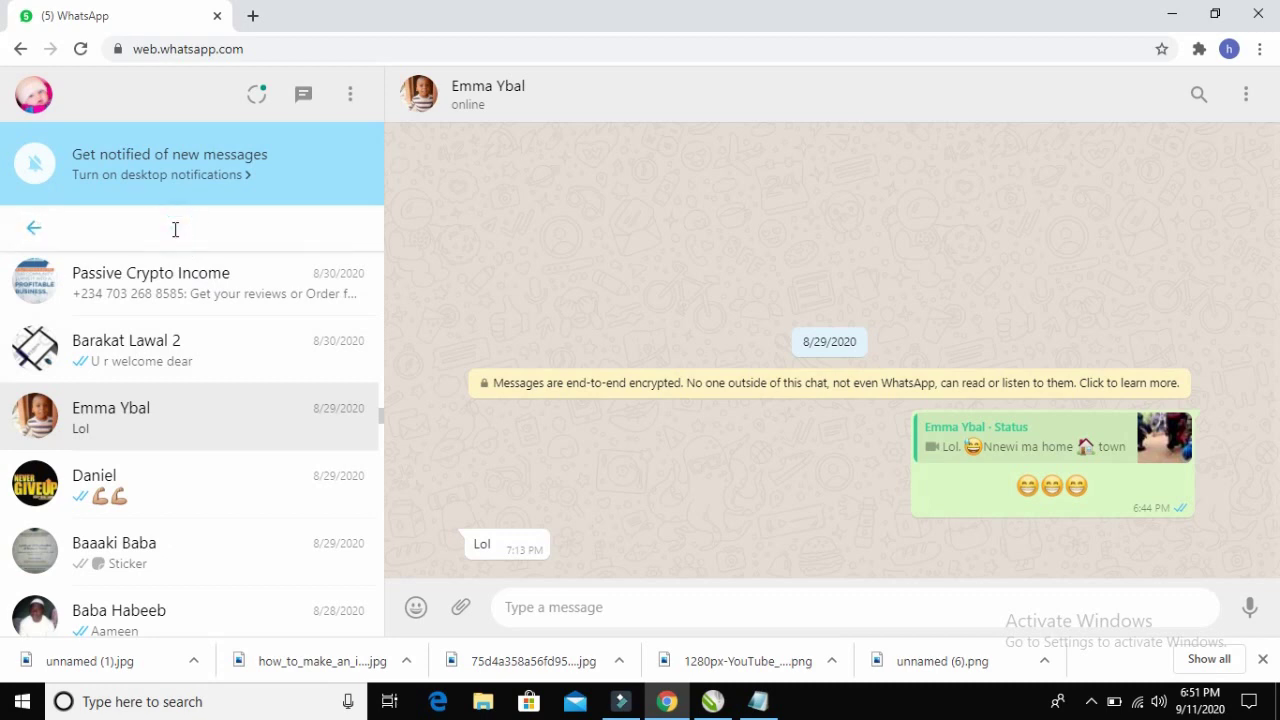
type("ggg")
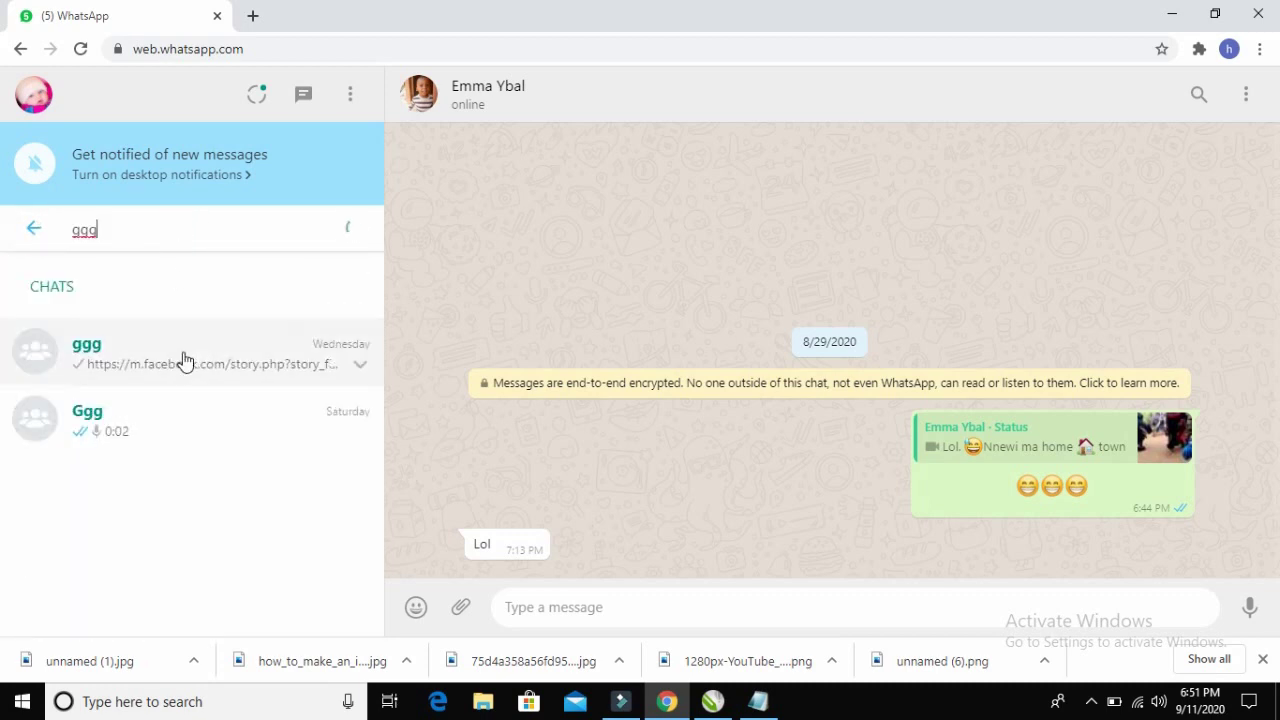
left_click(154, 420)
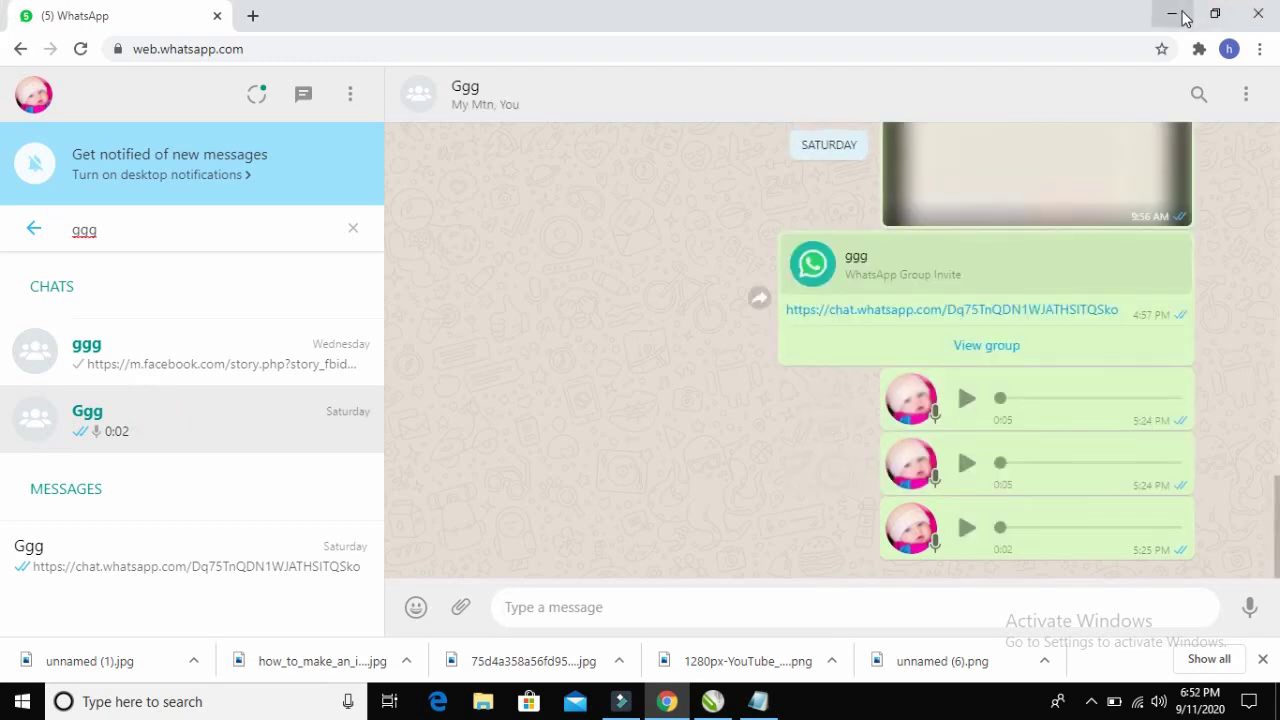
left_click(462, 610)
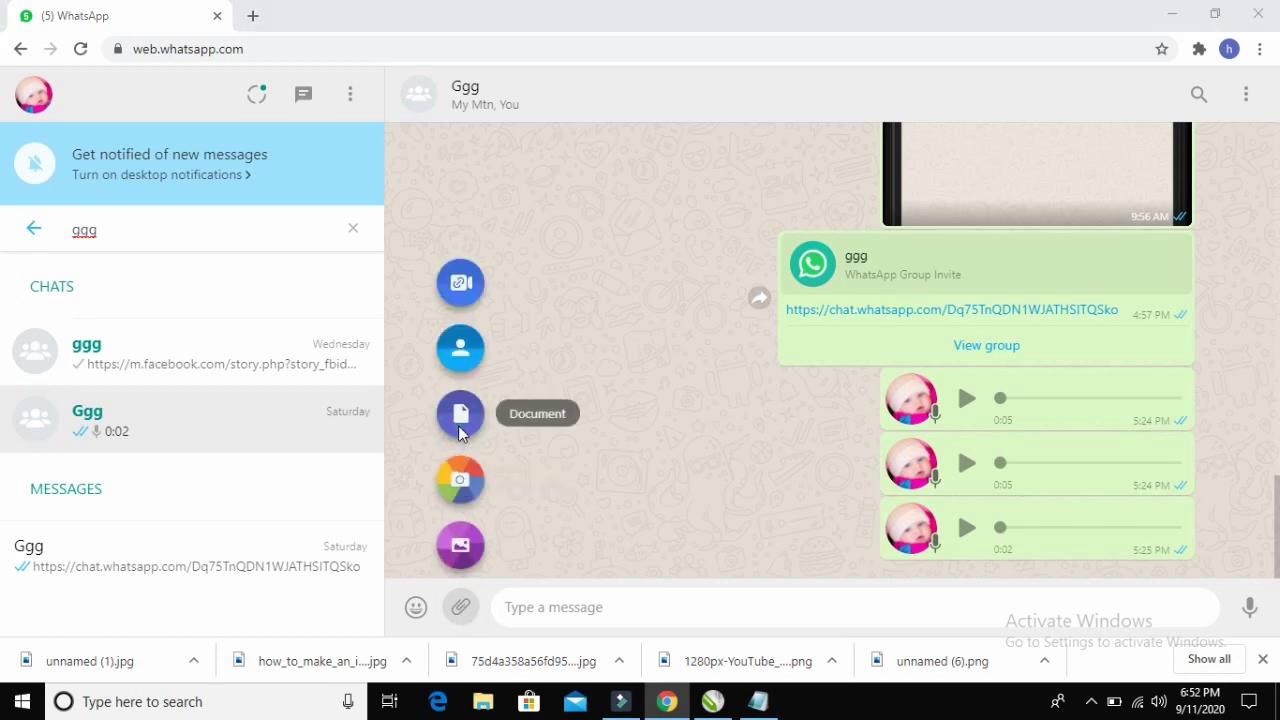
Attach 'pdf file' from the Desktop as a document in the Ggg chat.
left_click(461, 432)
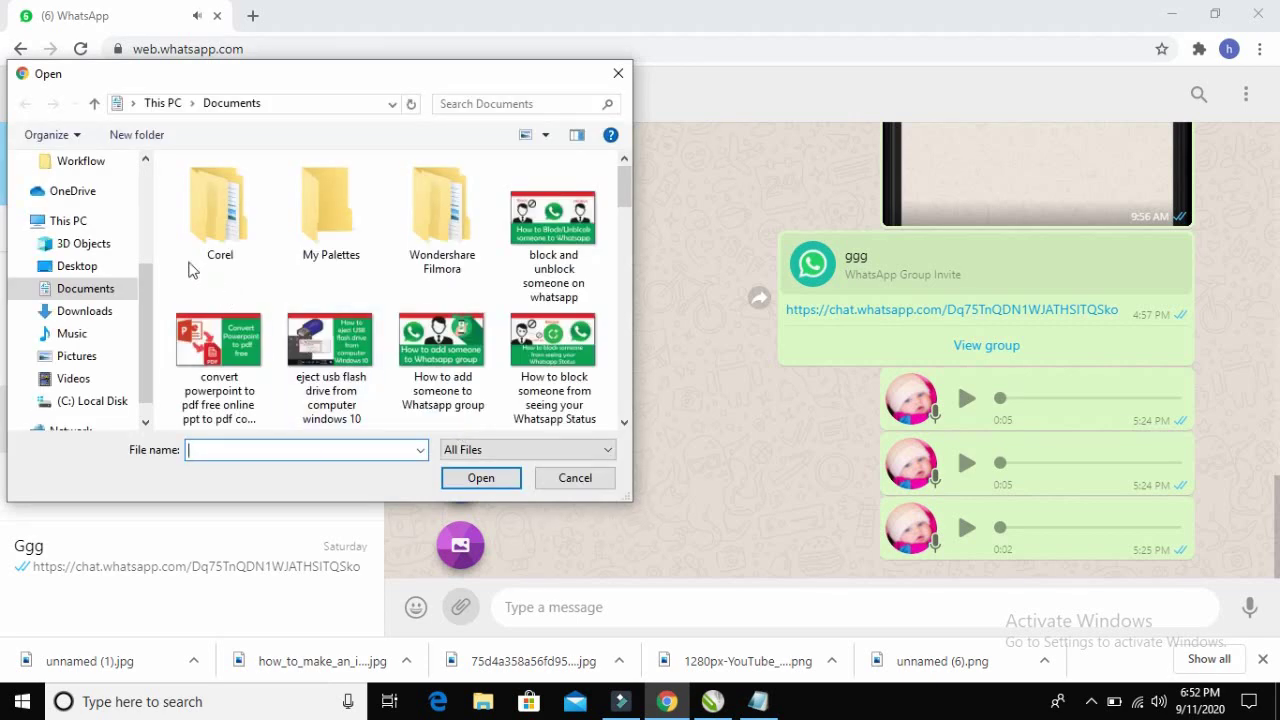
left_click_drag(150, 284, 147, 232)
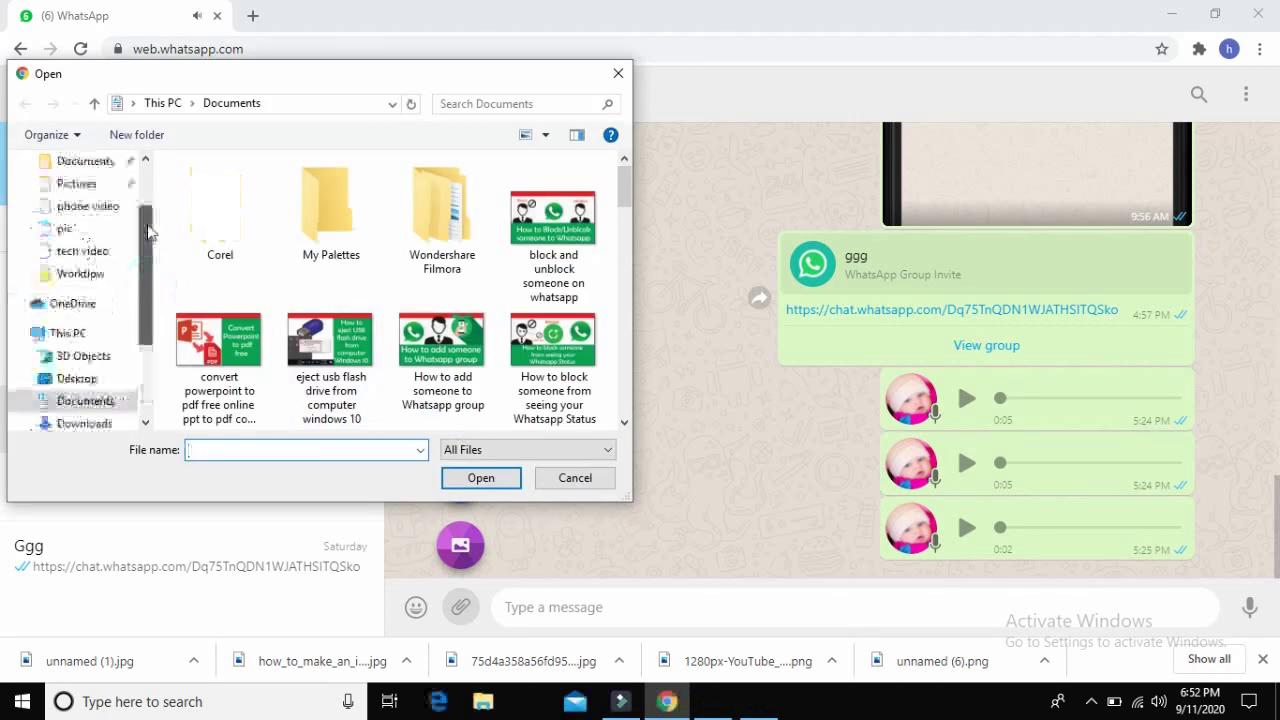
scroll(145, 235, "up", 3)
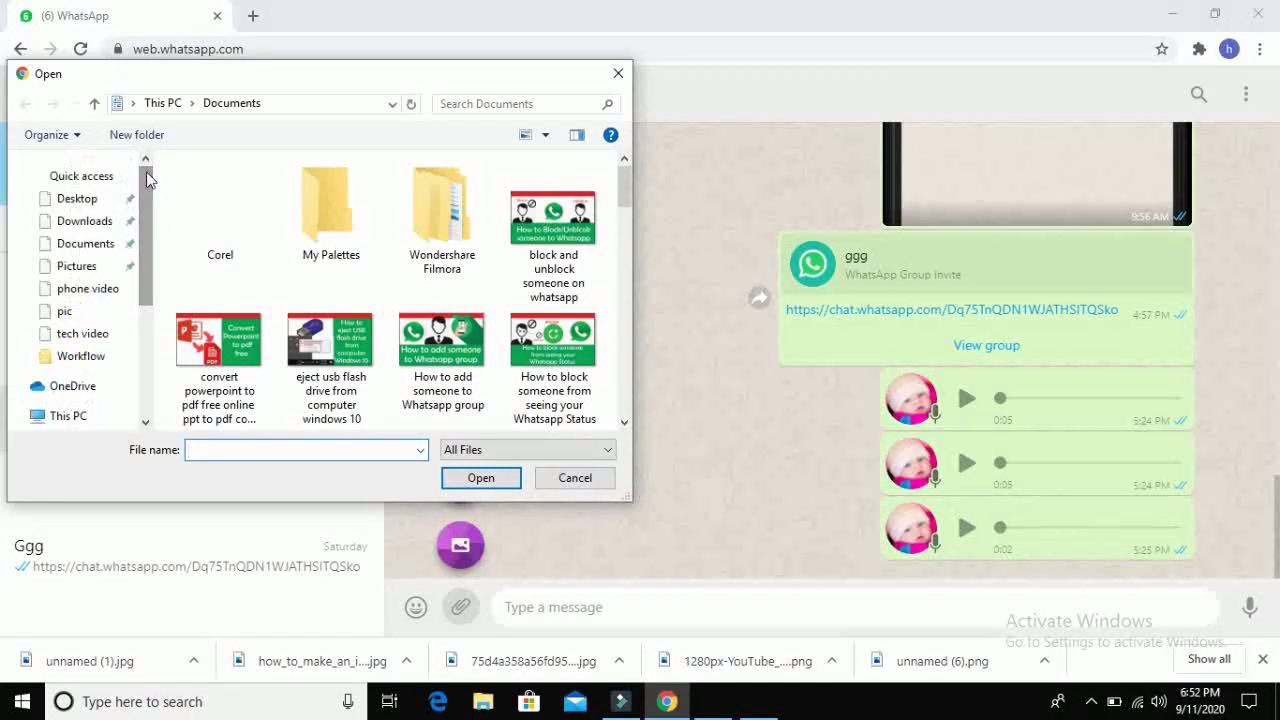
left_click(94, 204)
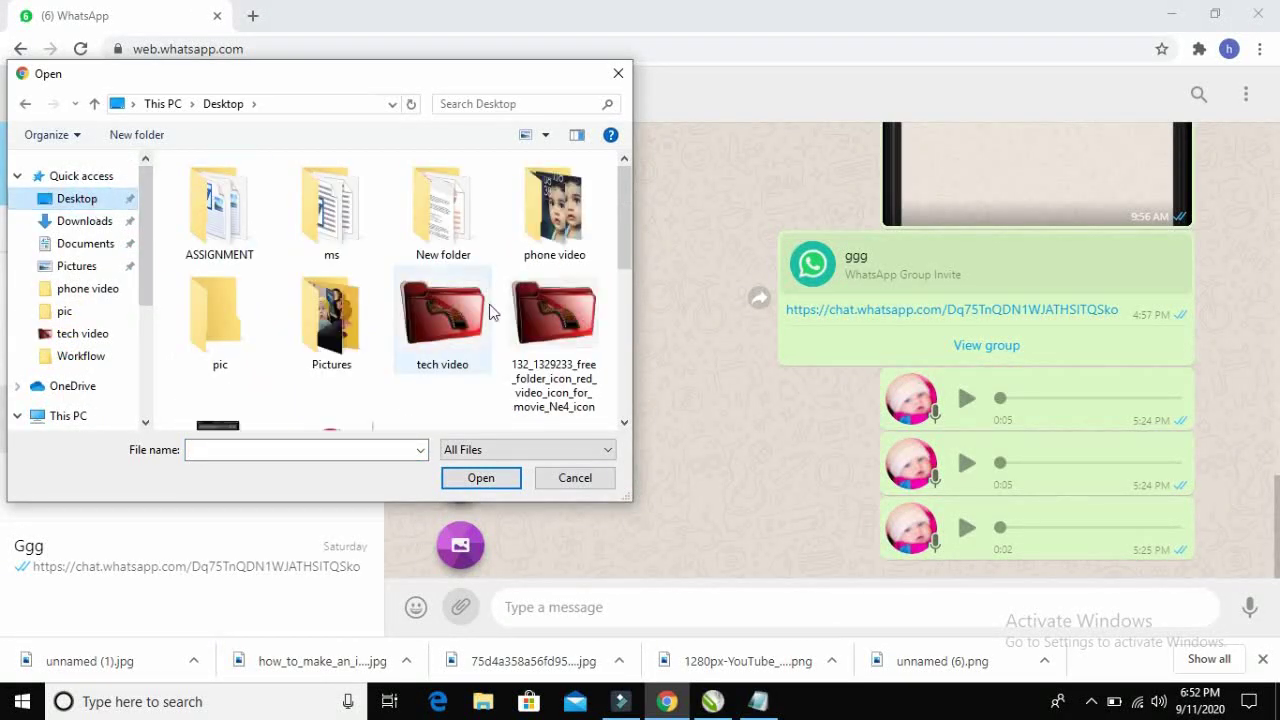
left_click_drag(617, 272, 620, 375)
left_click(331, 320)
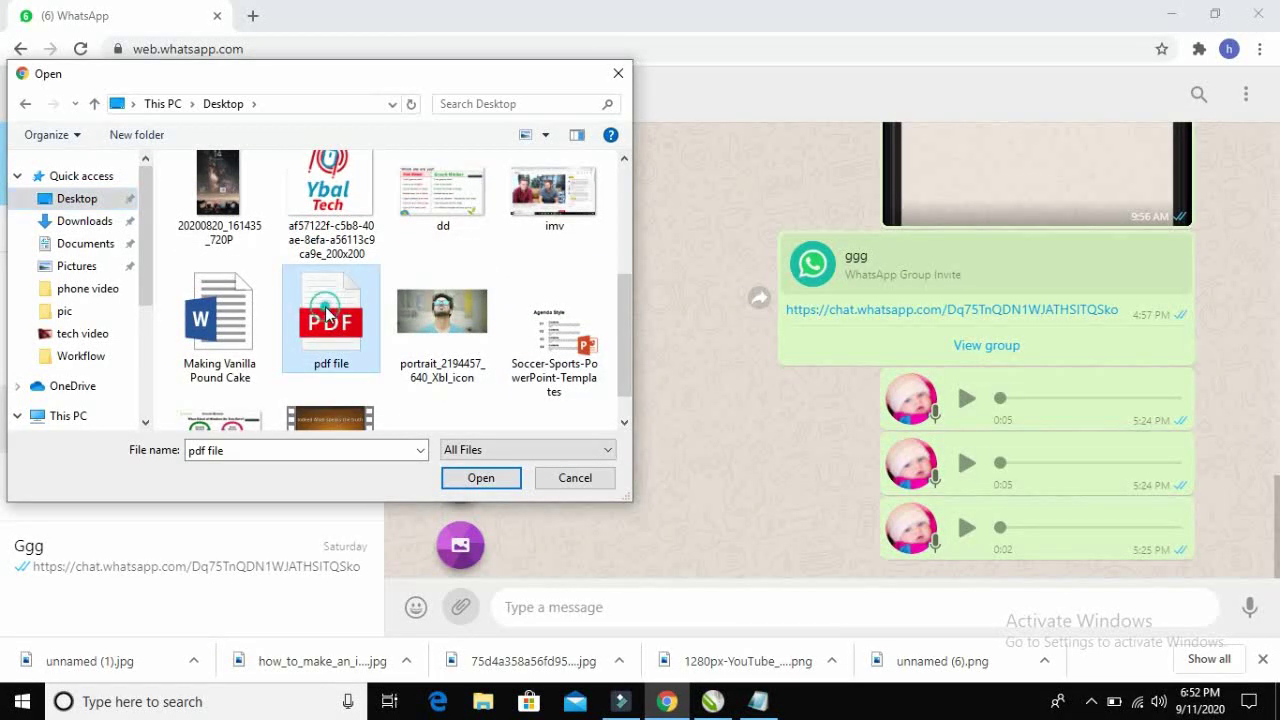
left_click(480, 478)
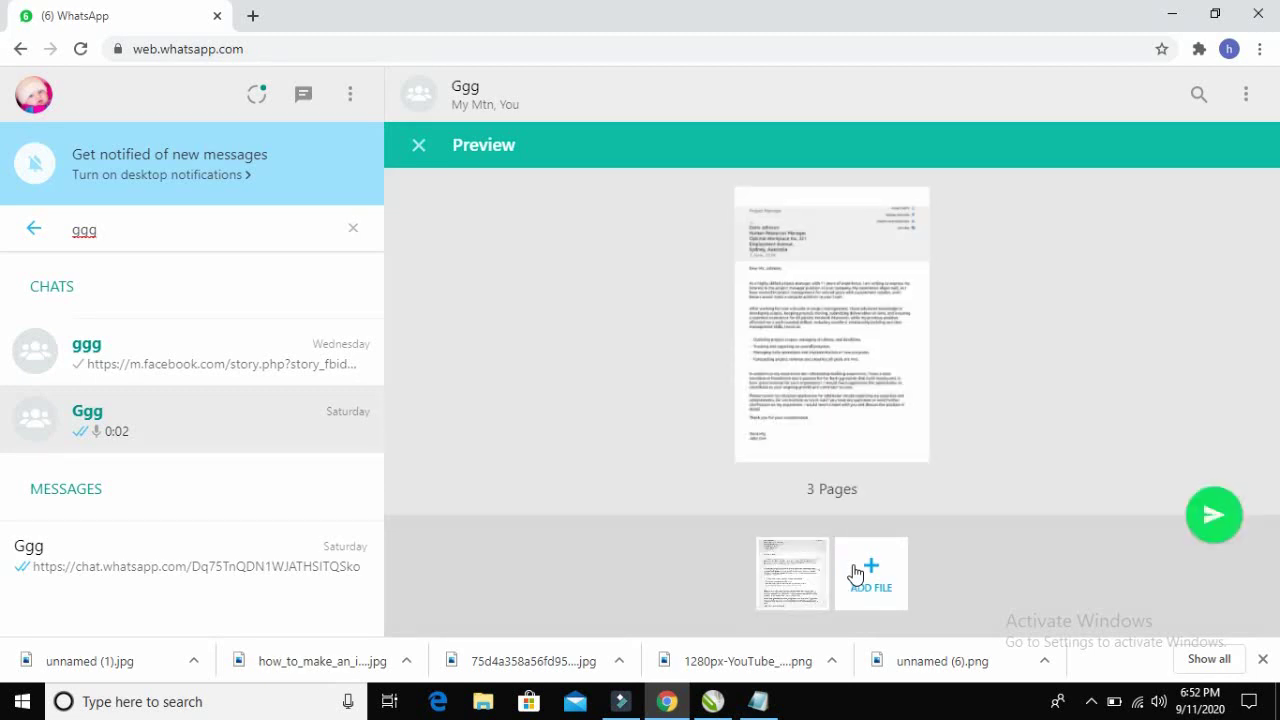
Send pdf file.pdf (3 pages, 182 kB) to the Ggg group.
left_click(1212, 518)
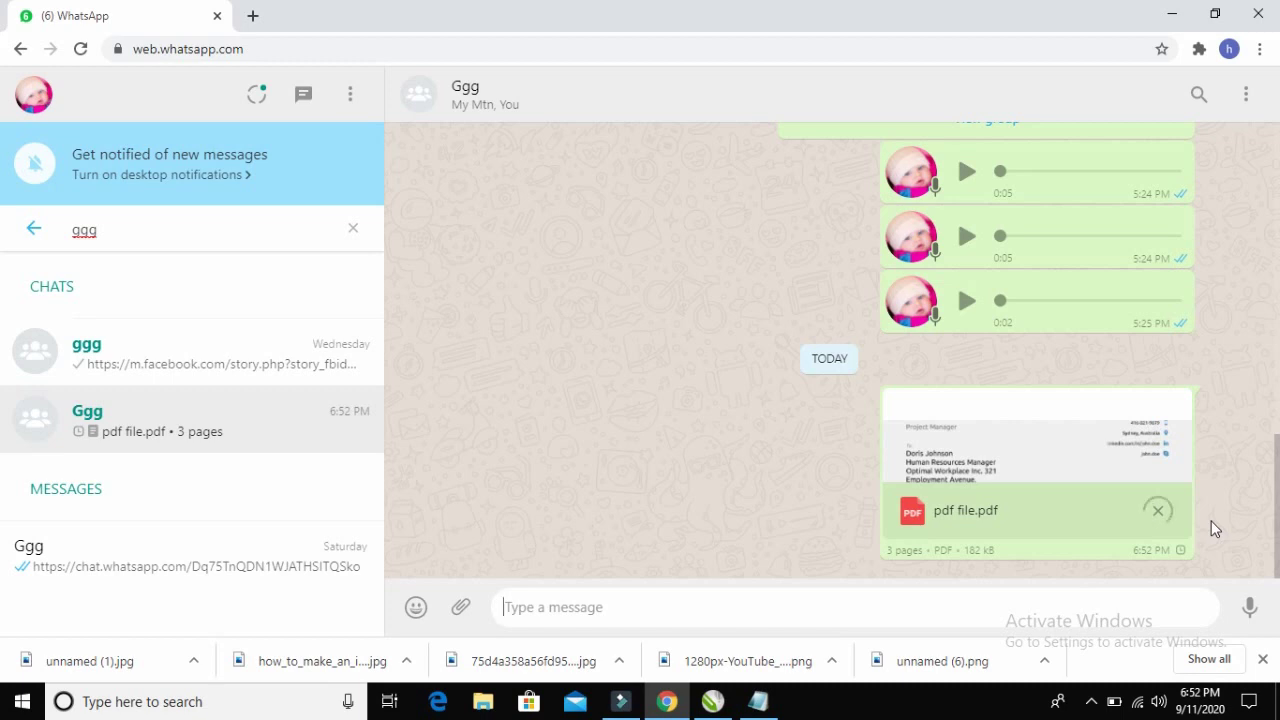
Clear the 'ggg' search and scroll the full chat list.
left_click(352, 229)
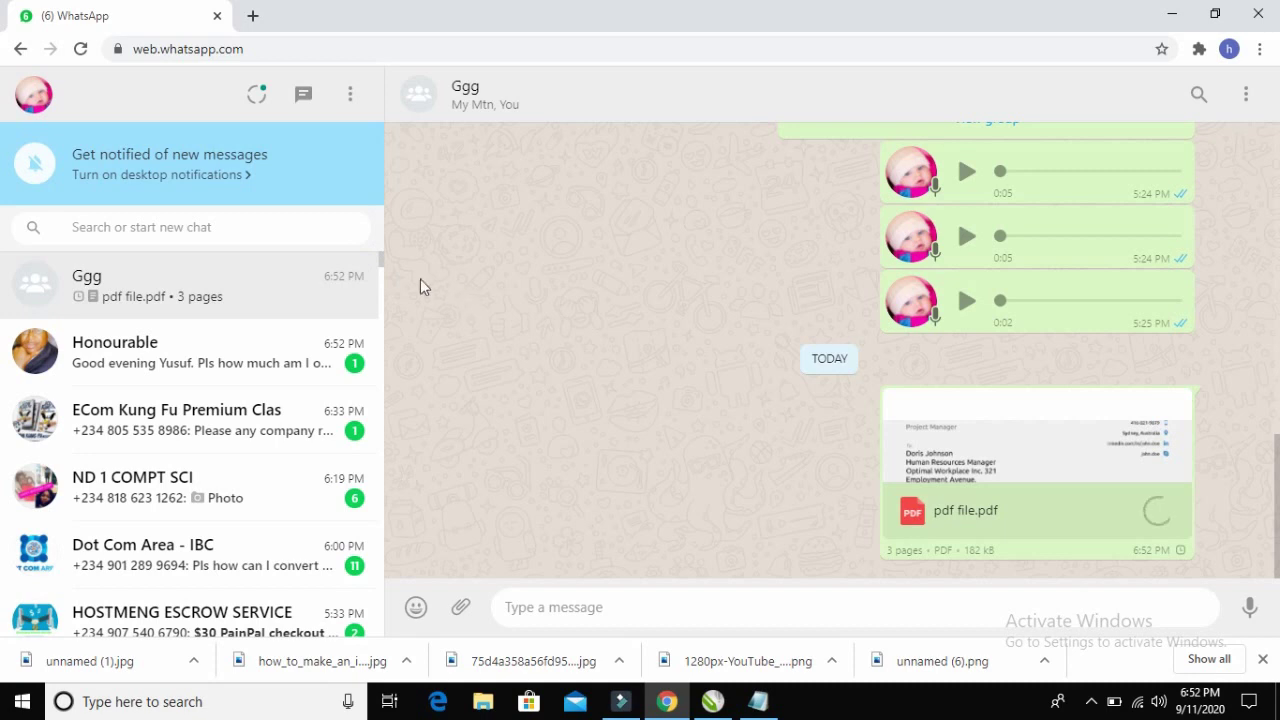
left_click_drag(380, 257, 385, 279)
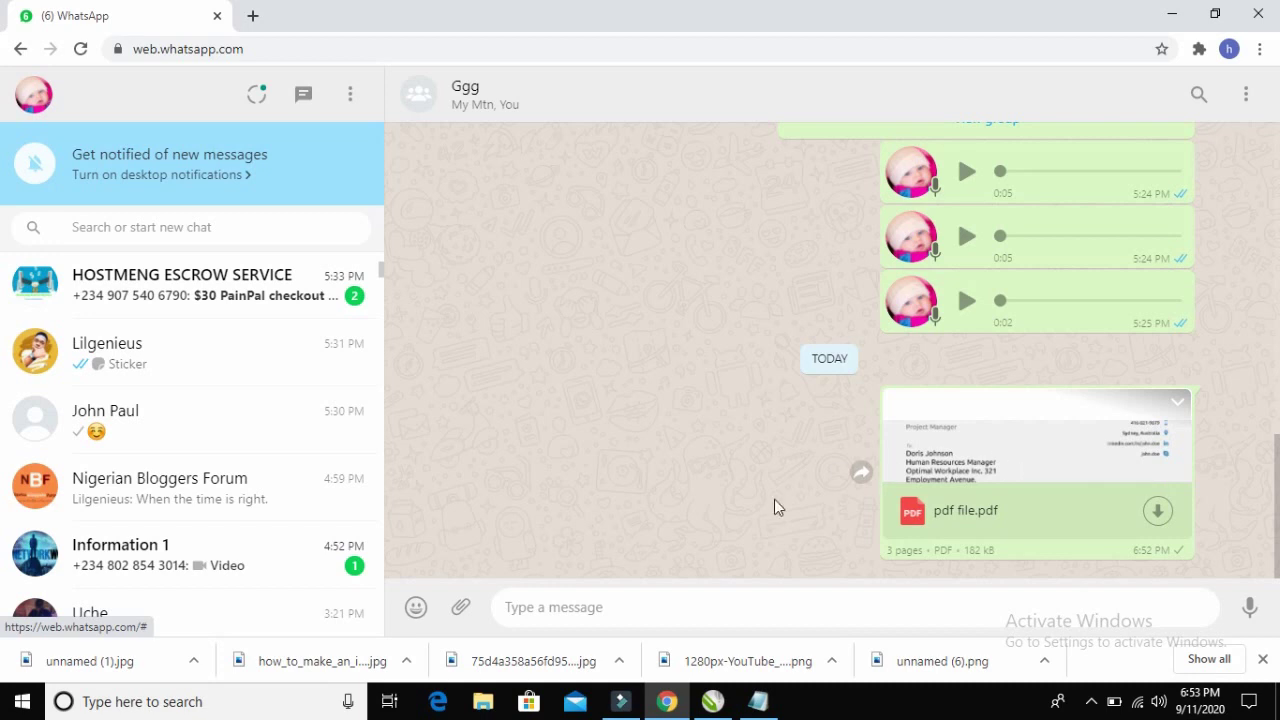
Restore the Notepad window holding the note about sending a PDF to WhatsApp.
left_click(759, 702)
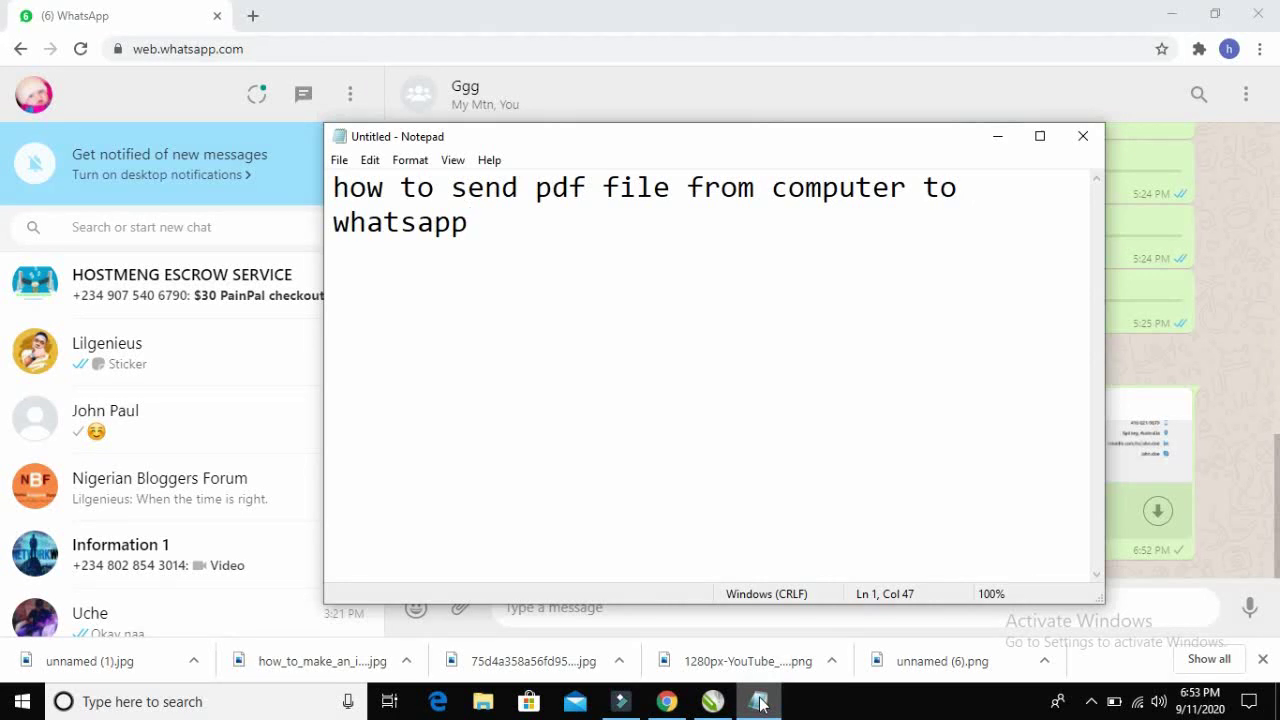